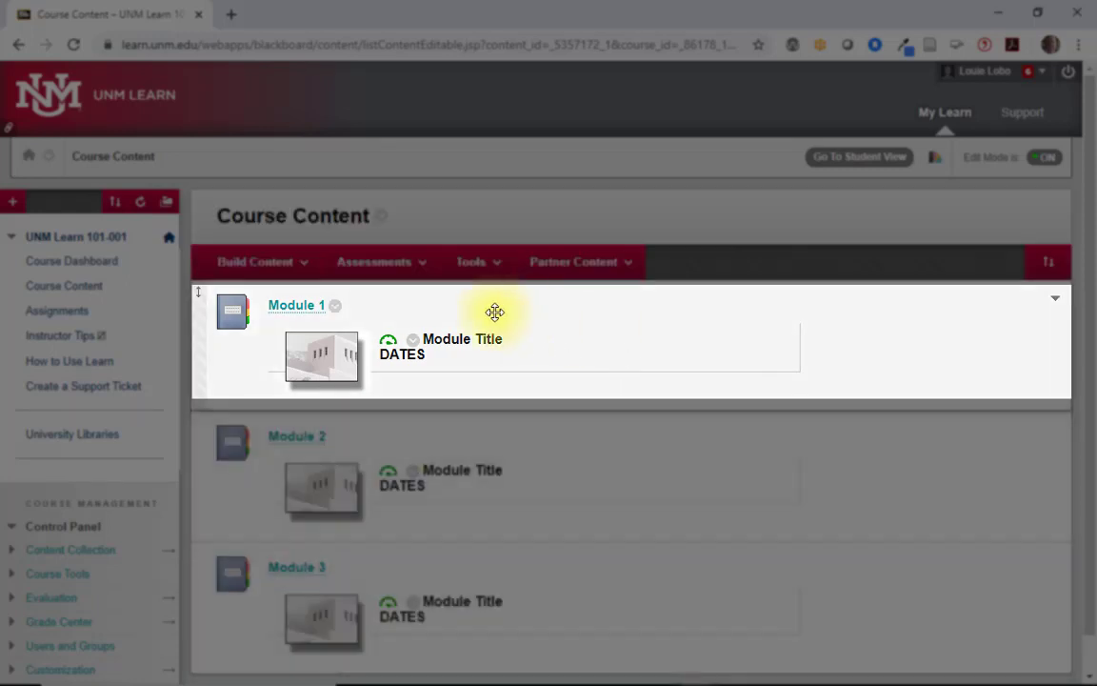
Step: Open Module 1 and start creating a new discussion board forum for it
left_click(295, 315)
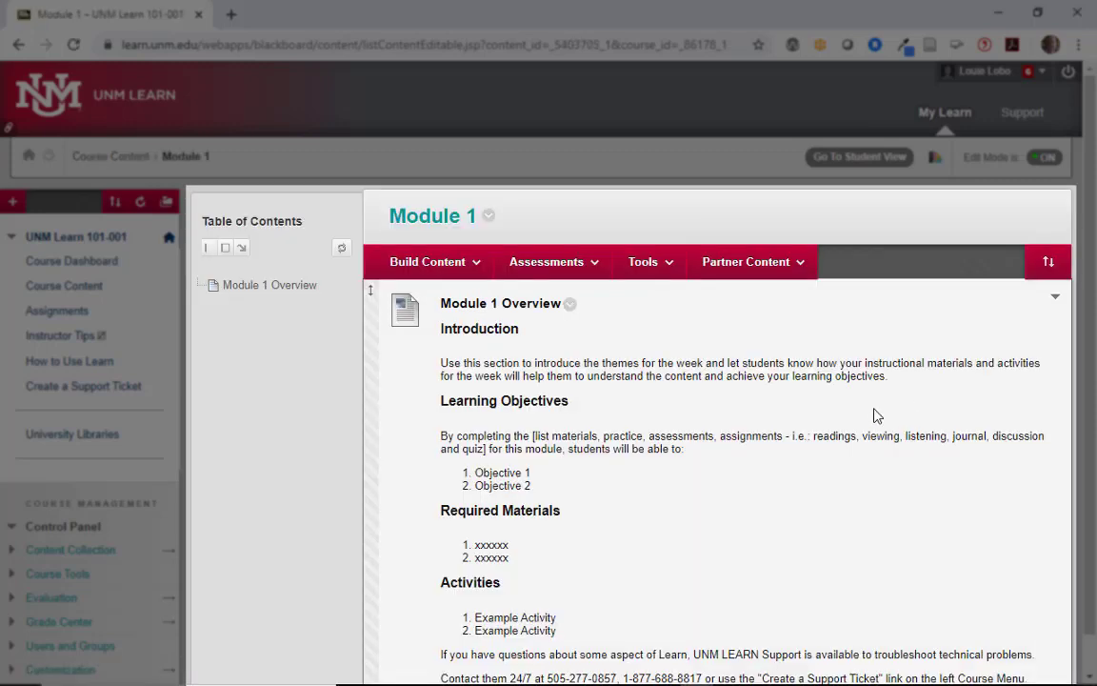
scroll(878, 415, "down", 1)
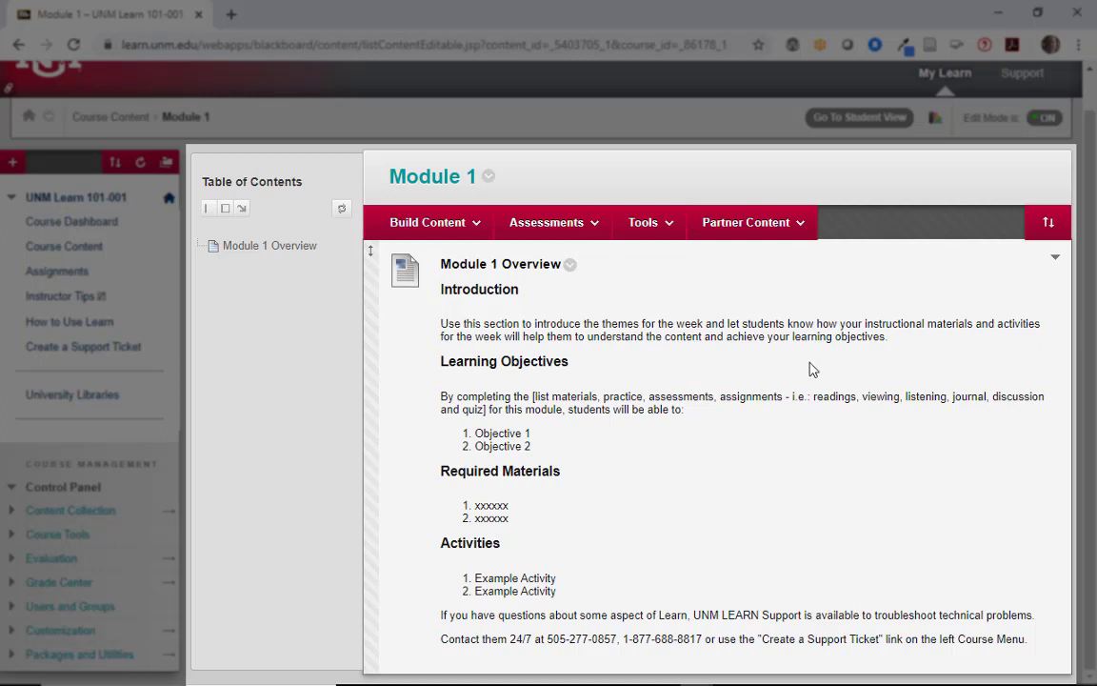
scroll(811, 370, "up", 1)
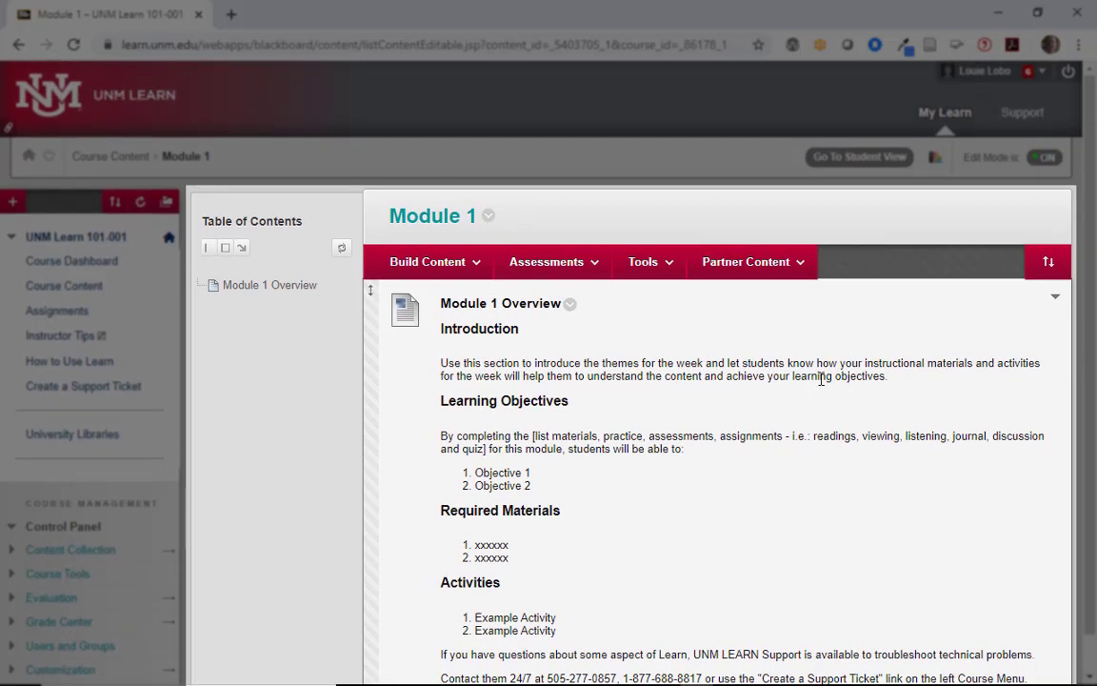
left_click(657, 267)
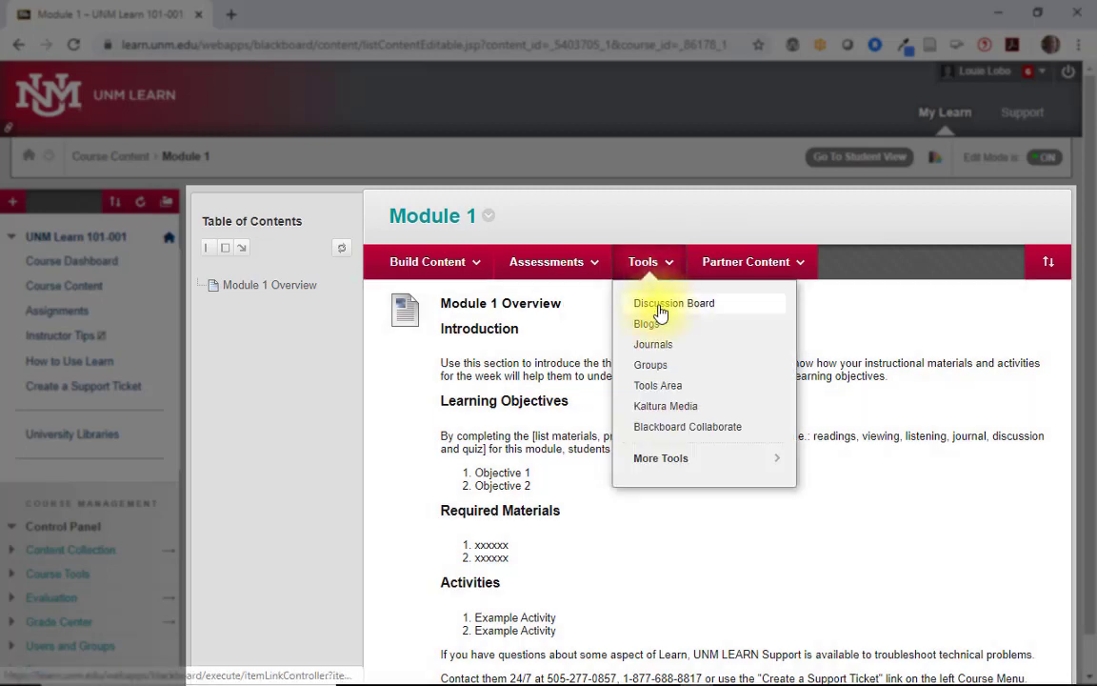
left_click(660, 305)
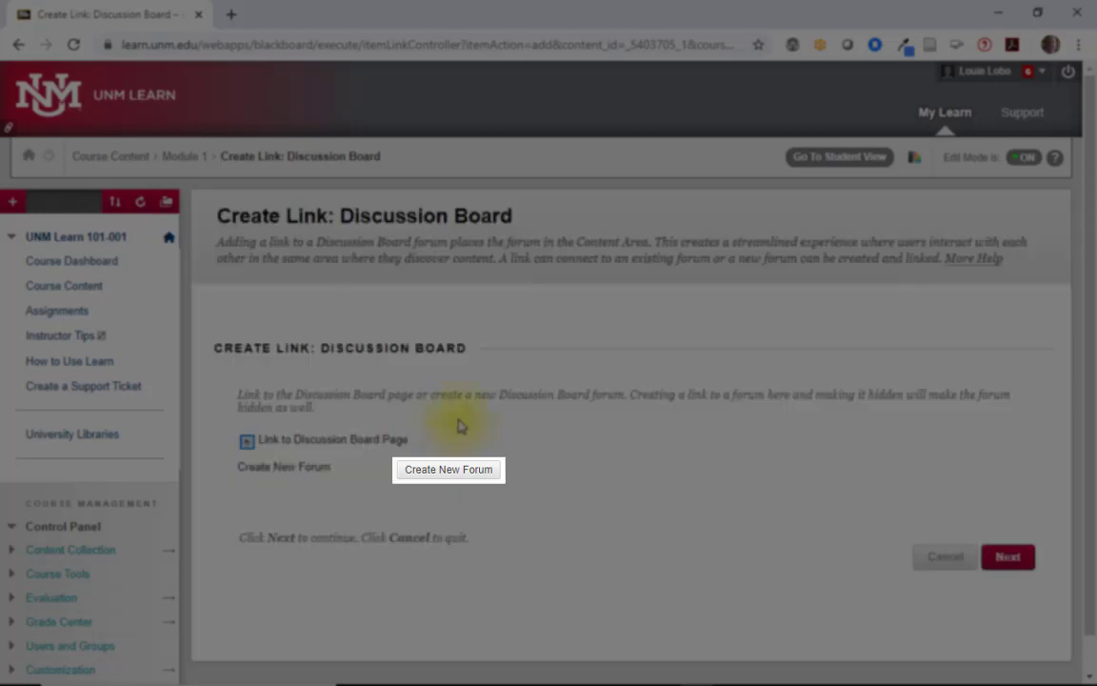
left_click(446, 473)
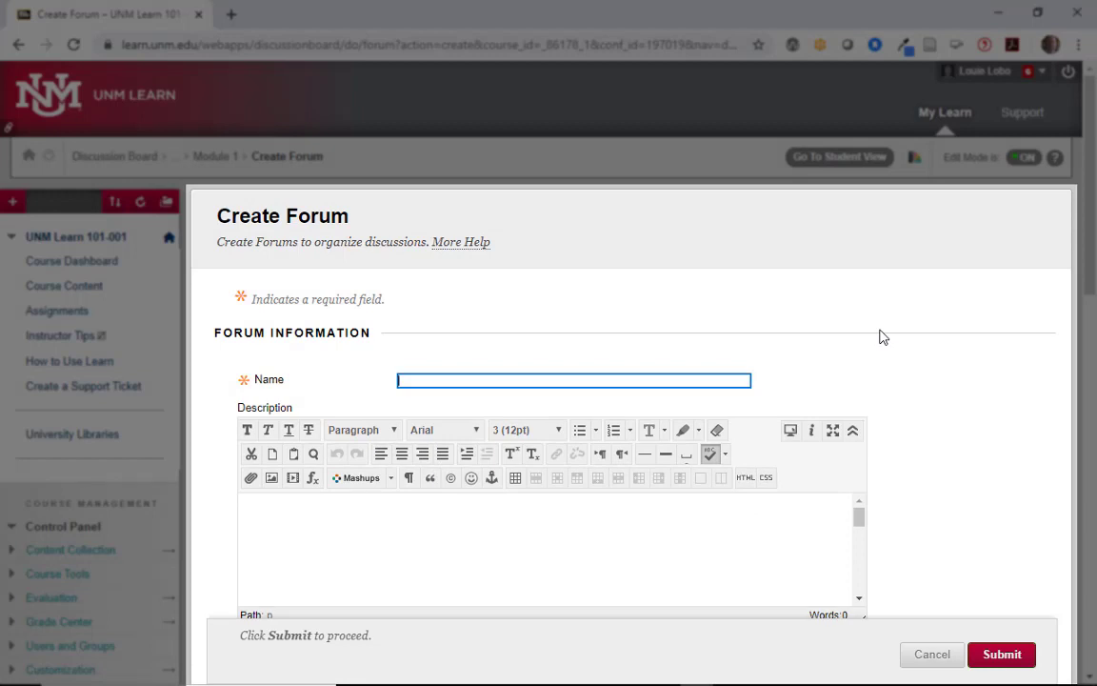
Step: Name the forum "Module 1 Discussion" and enter "Instructions go here." as its description
left_click(608, 376)
type("Modul")
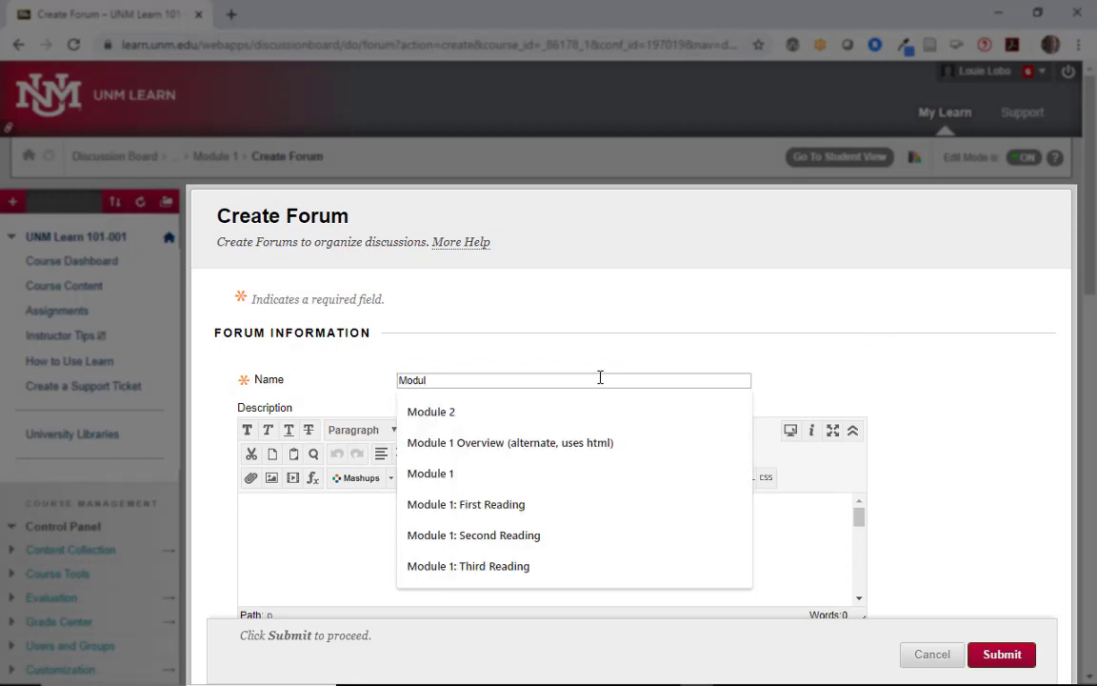
type("e 1 Discussion")
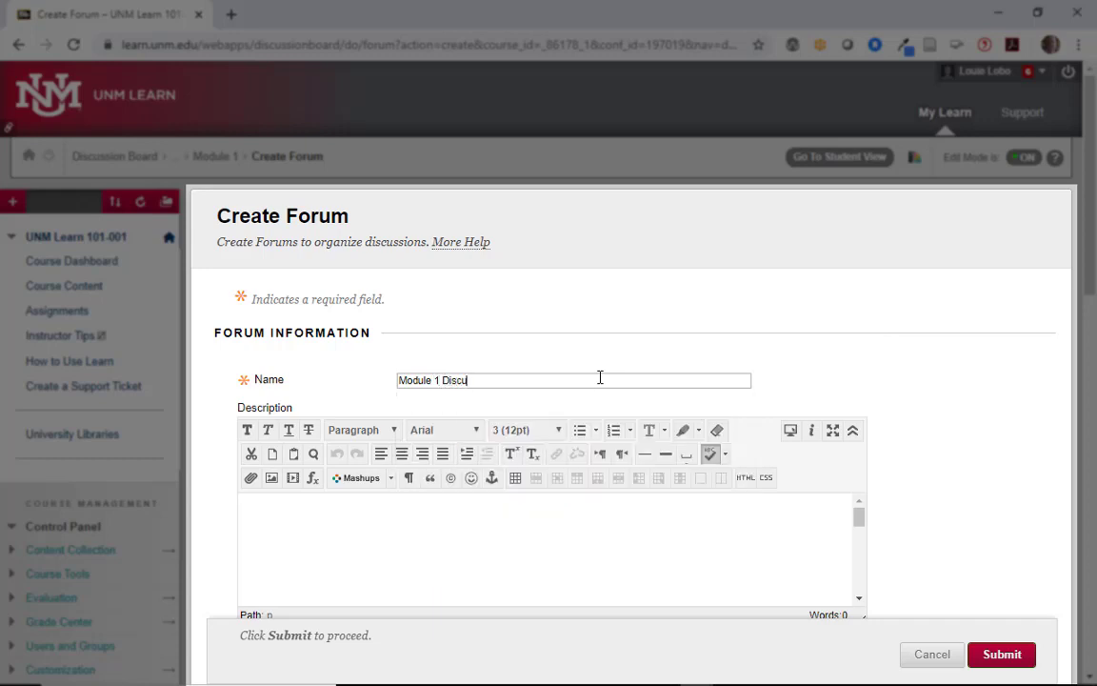
key("Tab")
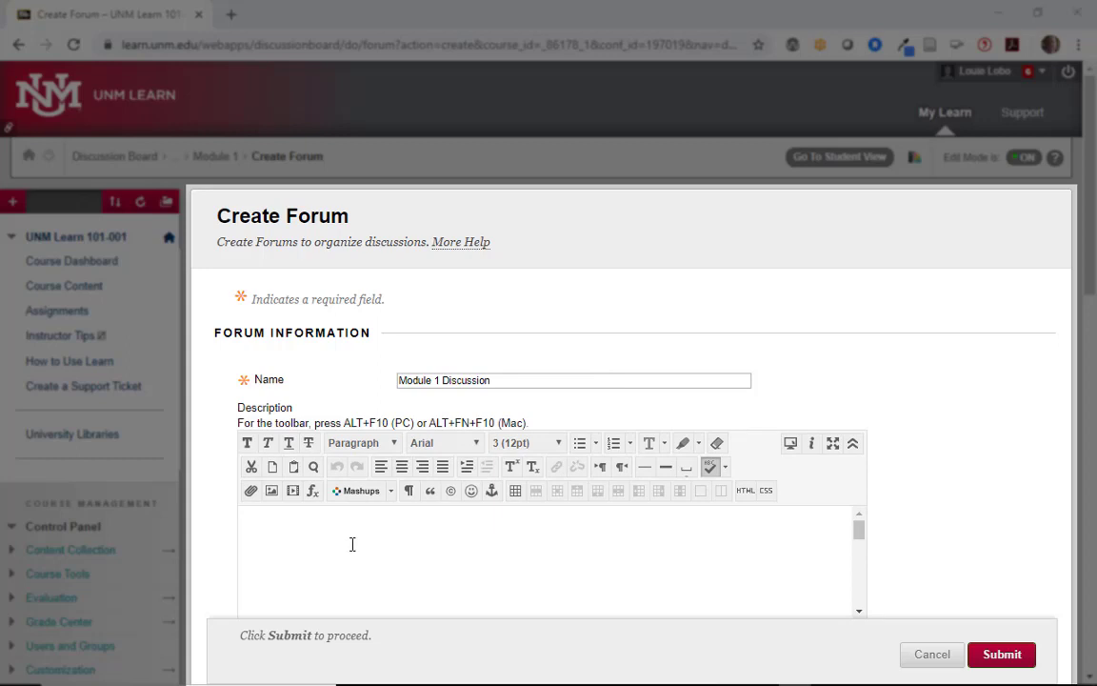
left_click(421, 555)
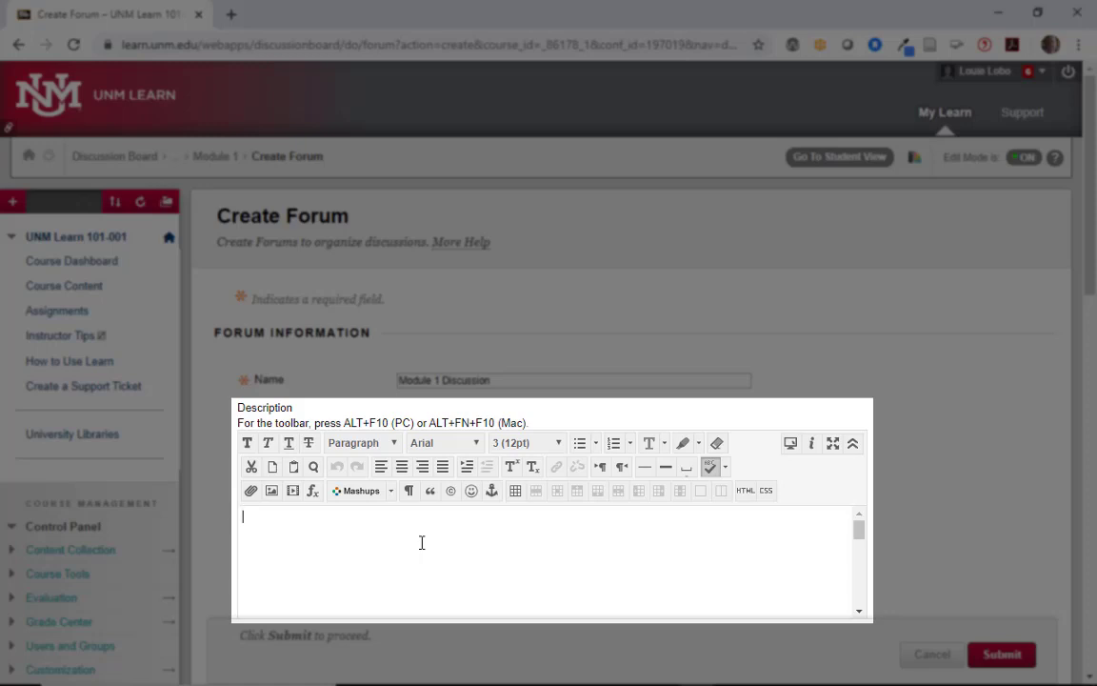
type("Instructions go he")
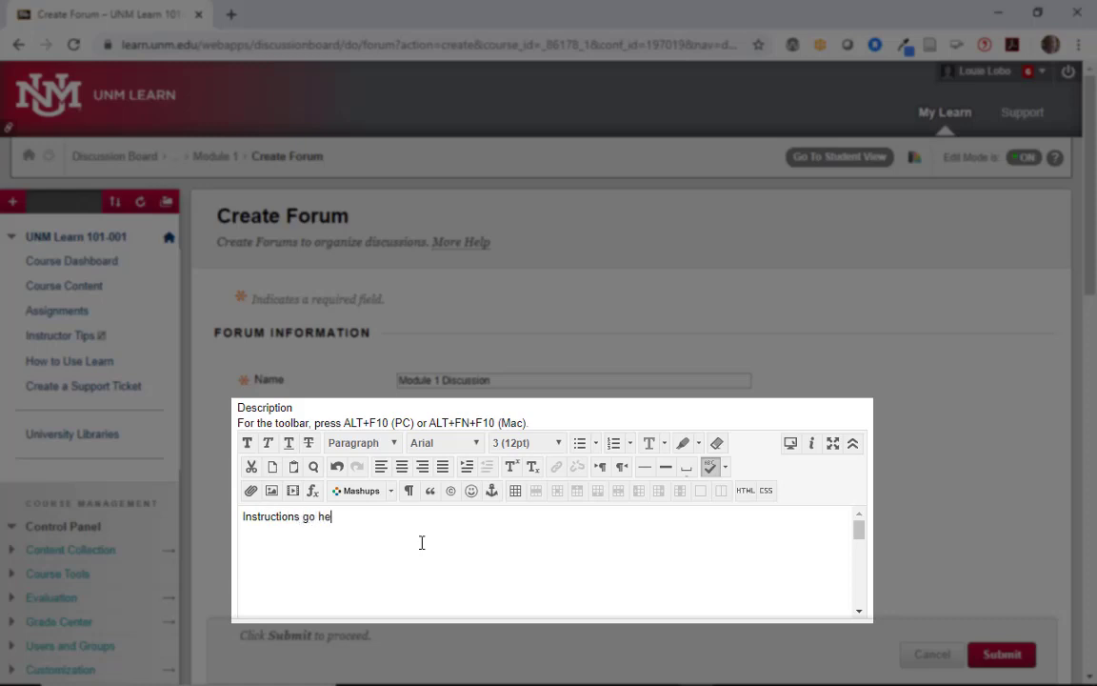
type("re .")
Step: Make the forum available and display it after 04/03/2020 02:53 PM and until 04/04/2020 11:59 PM
scroll(966, 475, "down", 6)
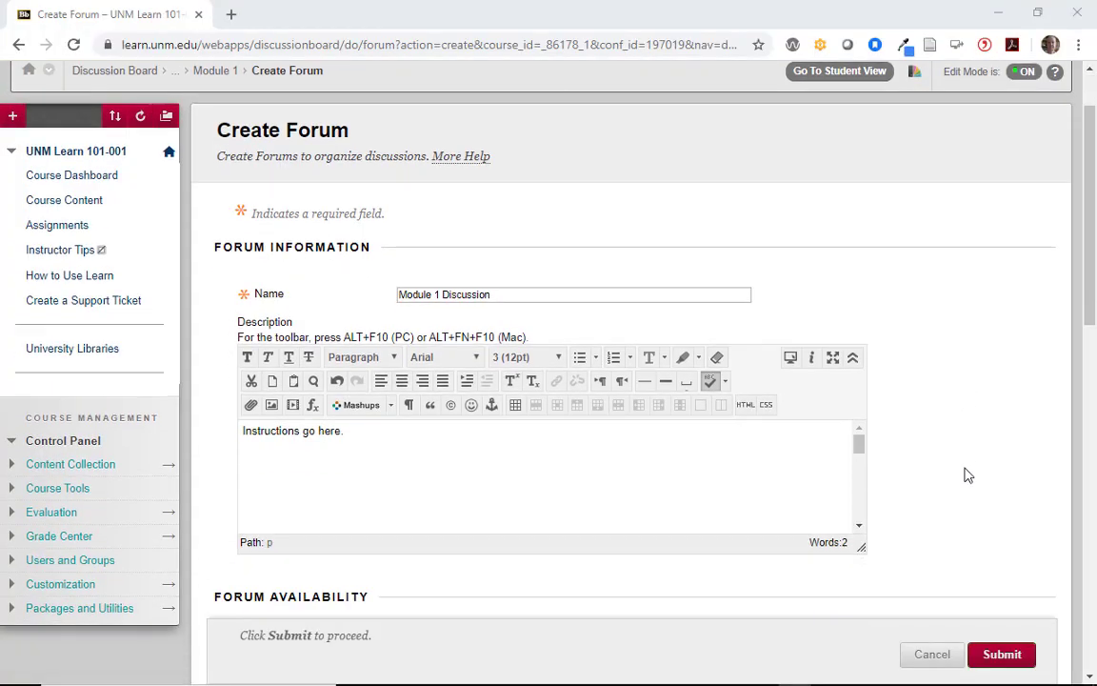
scroll(967, 475, "down", 1)
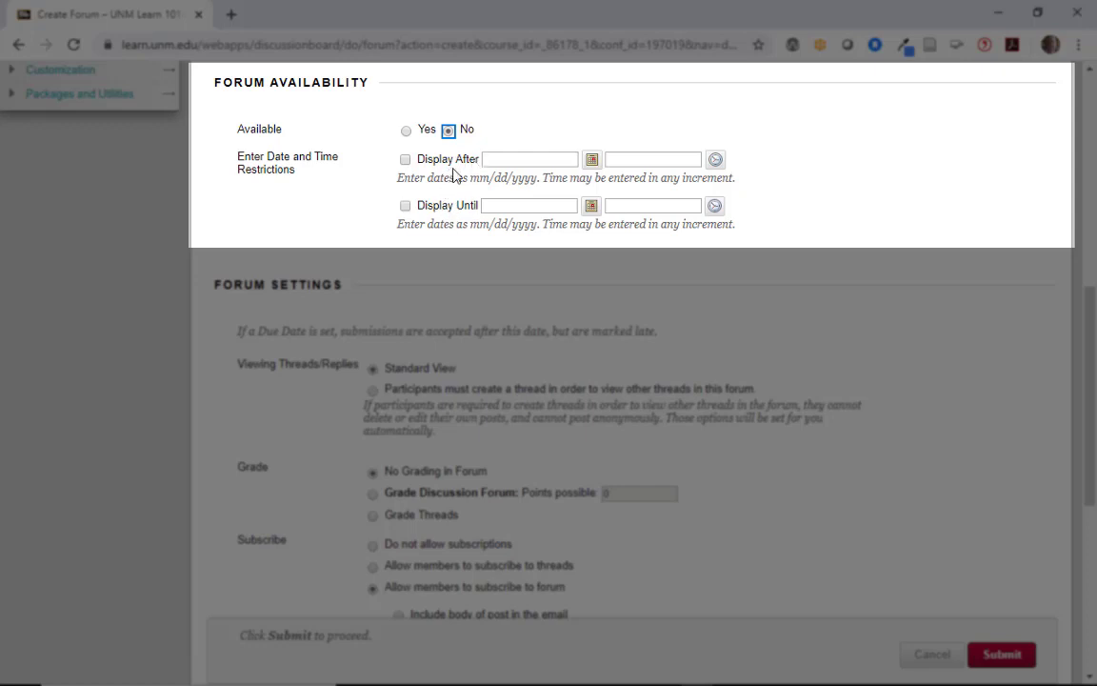
left_click(406, 132)
left_click(405, 160)
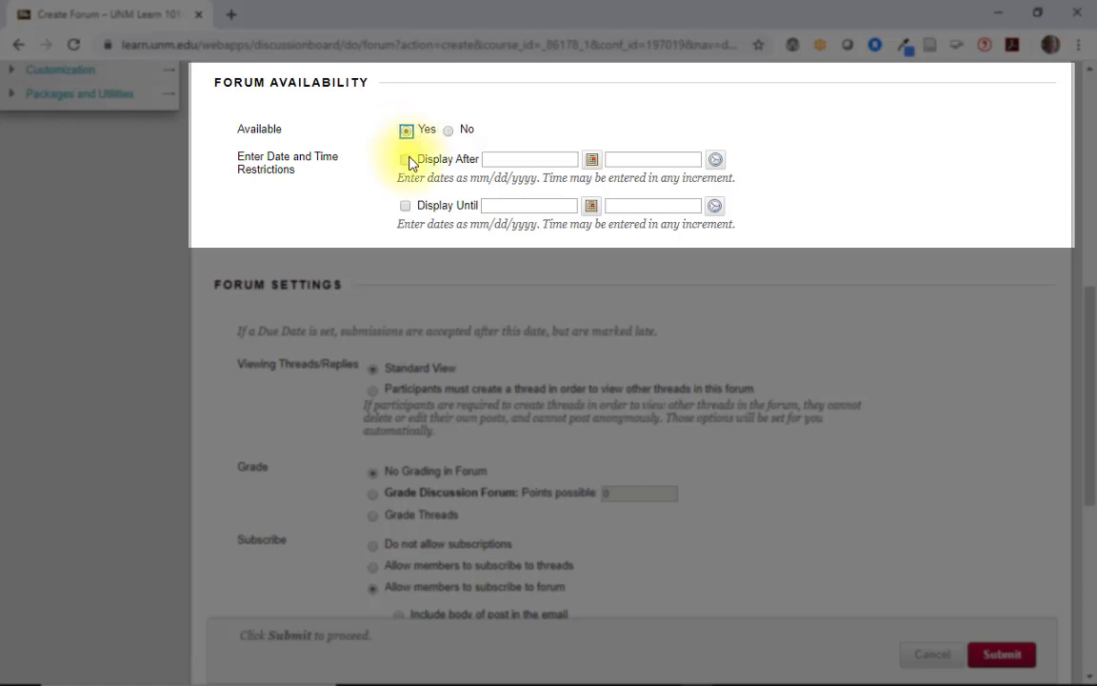
left_click(404, 206)
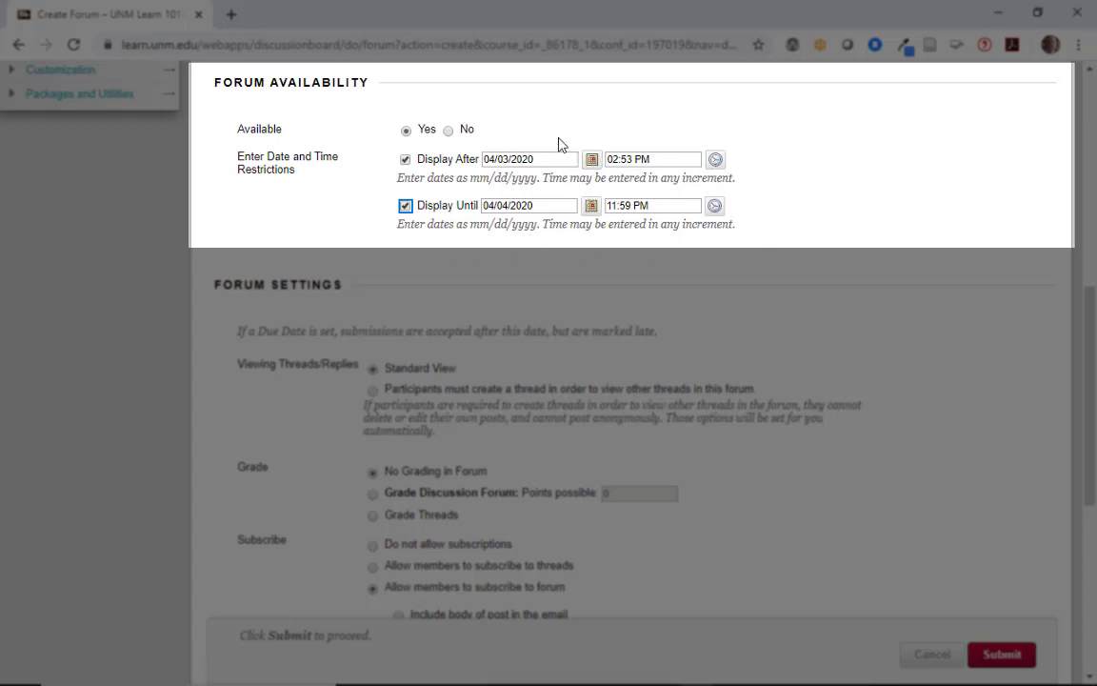
Step: Require participants to create a thread in order to view other threads in the forum
scroll(825, 197, "down", 1)
scroll(825, 198, "down", 2)
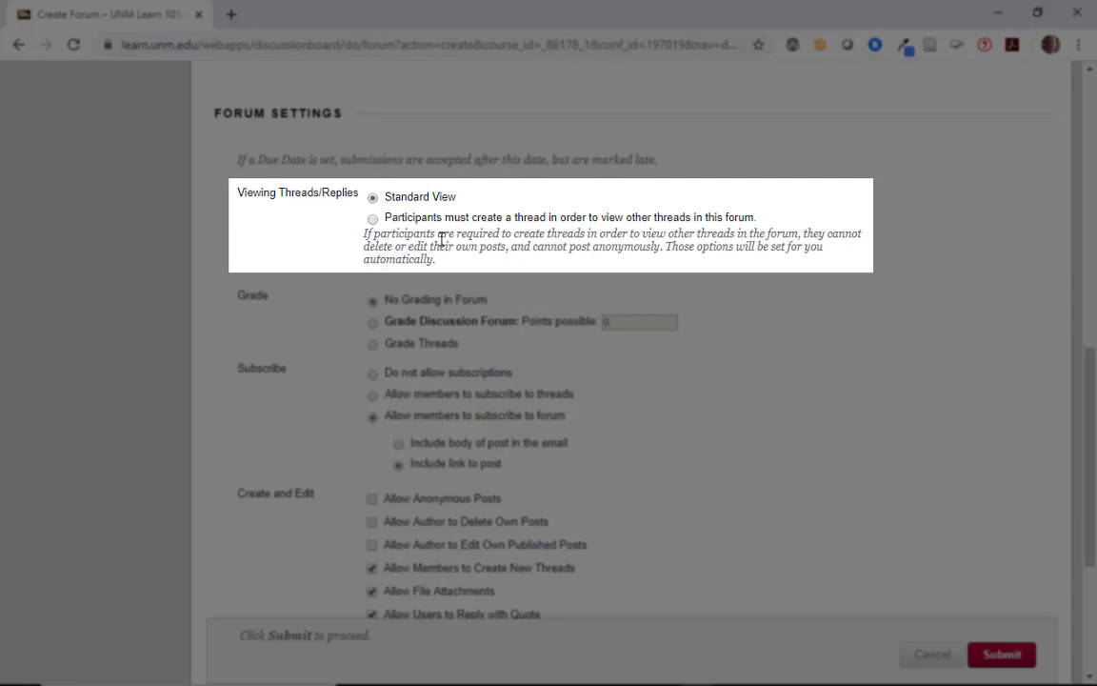
key("Tab")
key("Down")
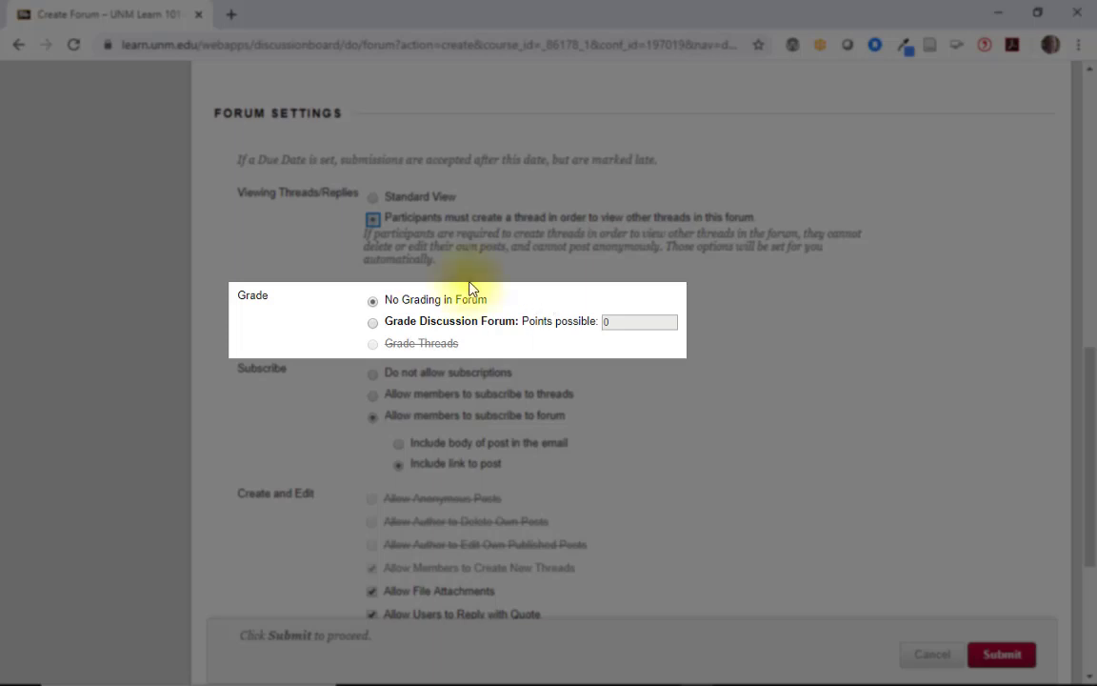
Step: Grade the discussion forum out of 5 points and show participants in "needs grading" status after every 3 posts
left_click(373, 325)
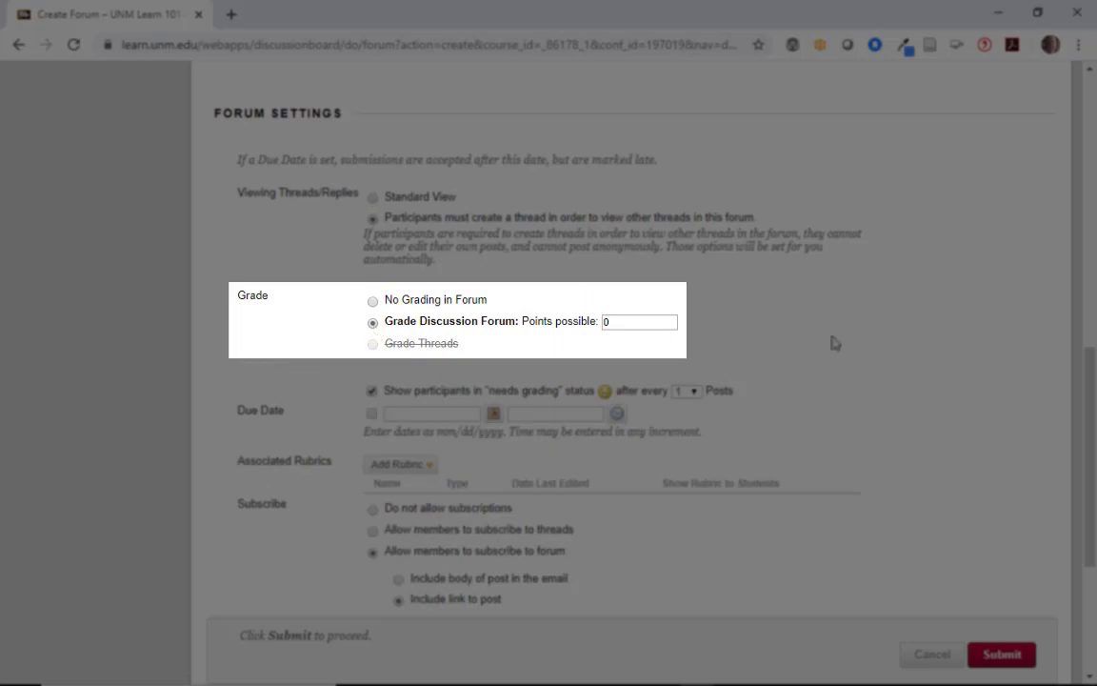
double_click(638, 322)
type("5")
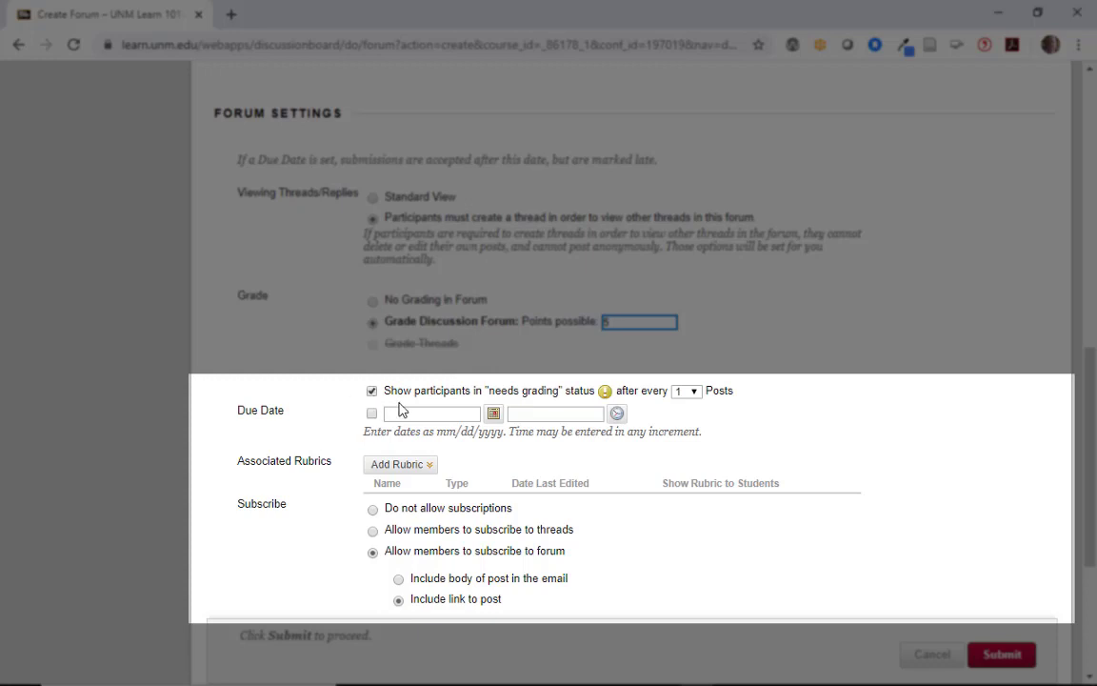
left_click(697, 392)
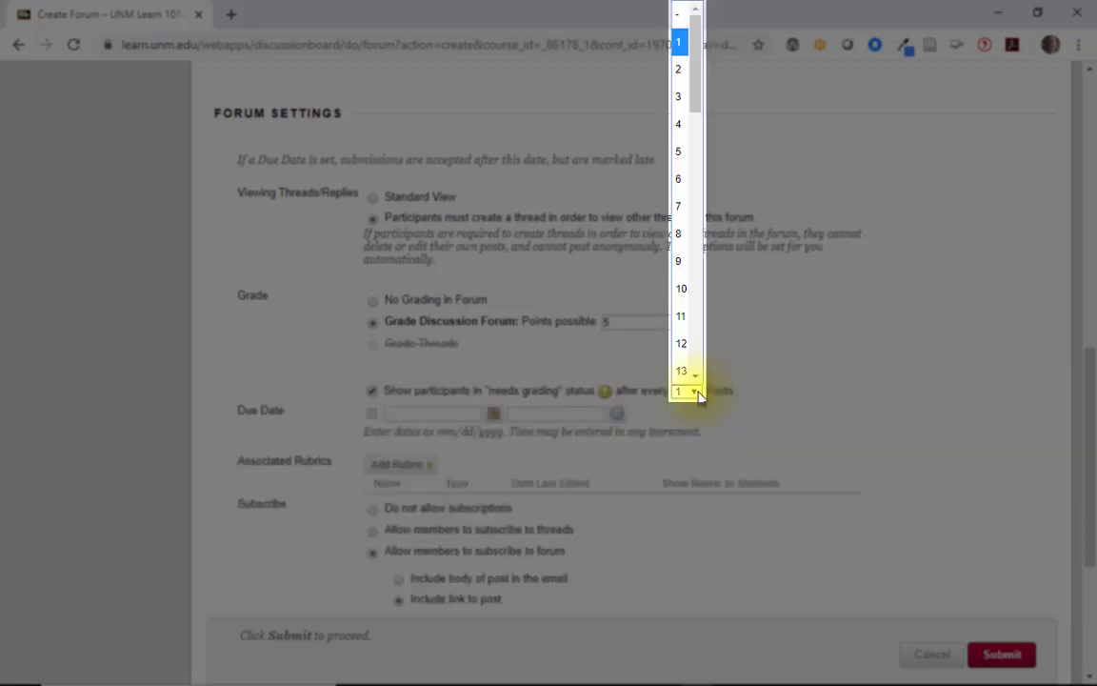
left_click(687, 97)
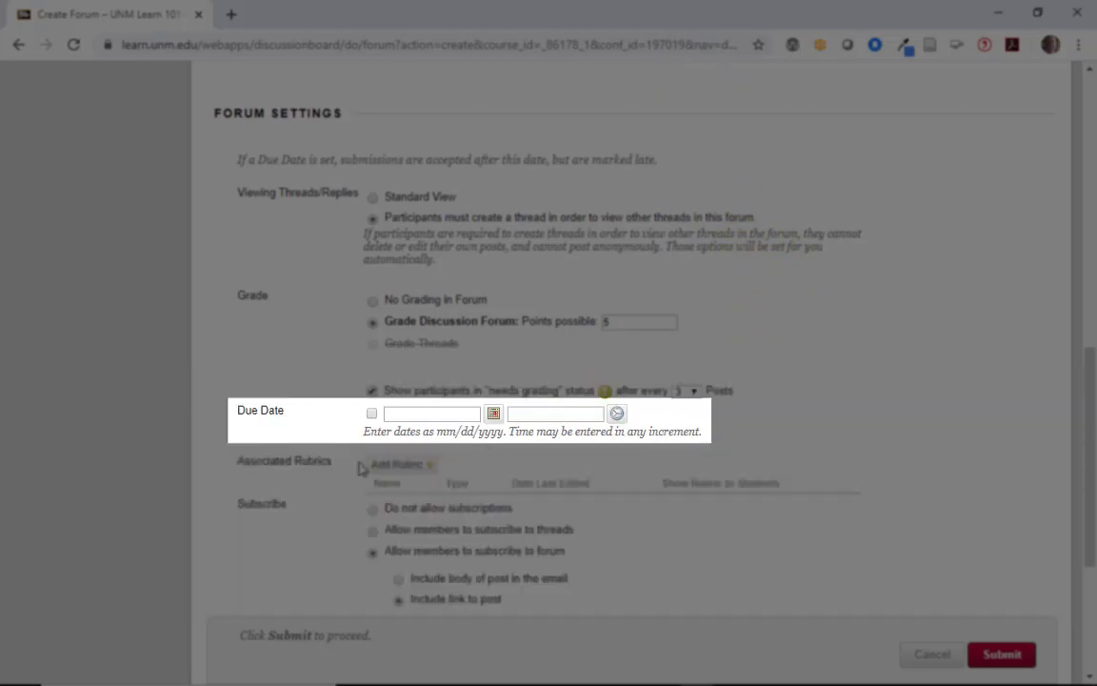
Step: Enable the forum's due date with 04/03/2020 at 02:57 PM
left_click(373, 413)
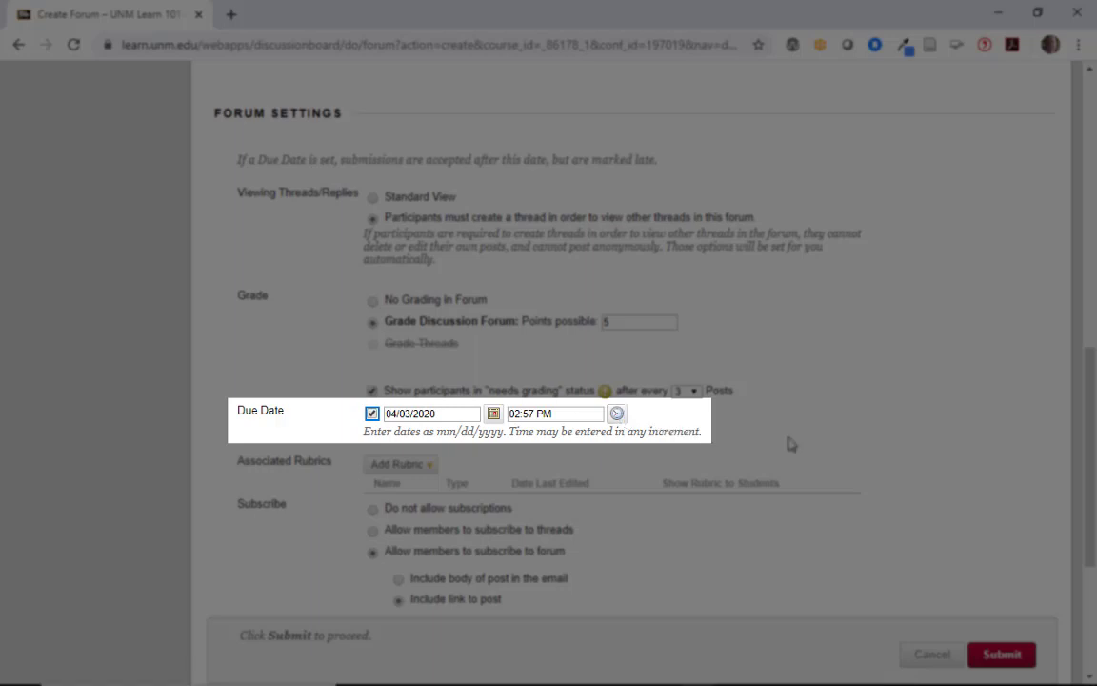
left_click(419, 464)
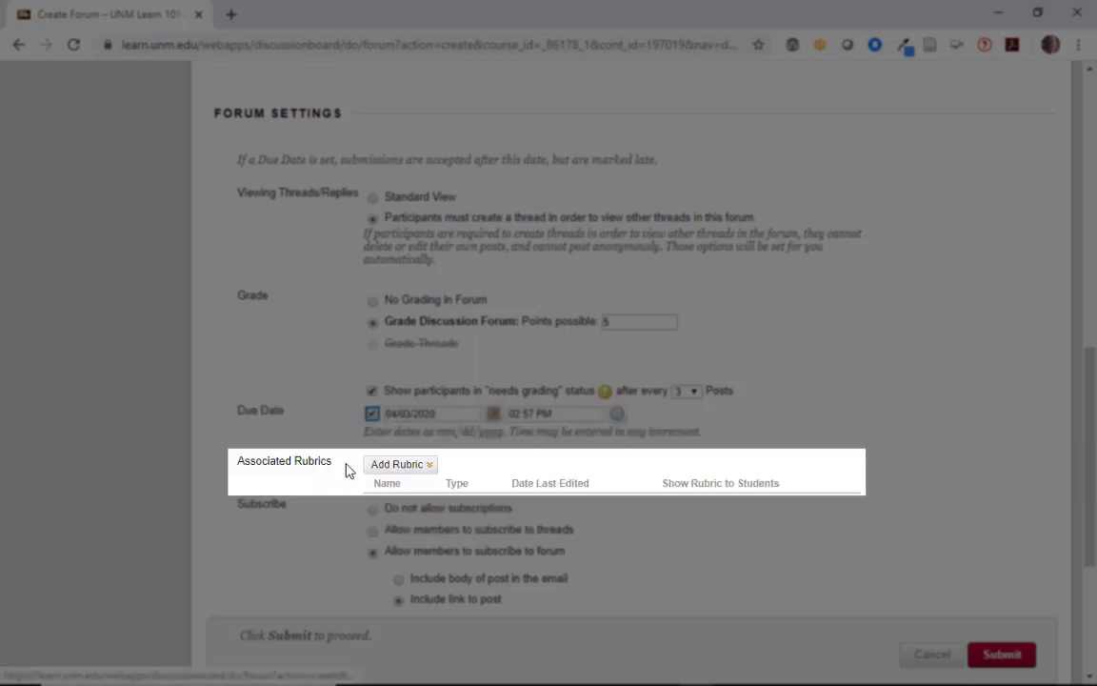
left_click(372, 466)
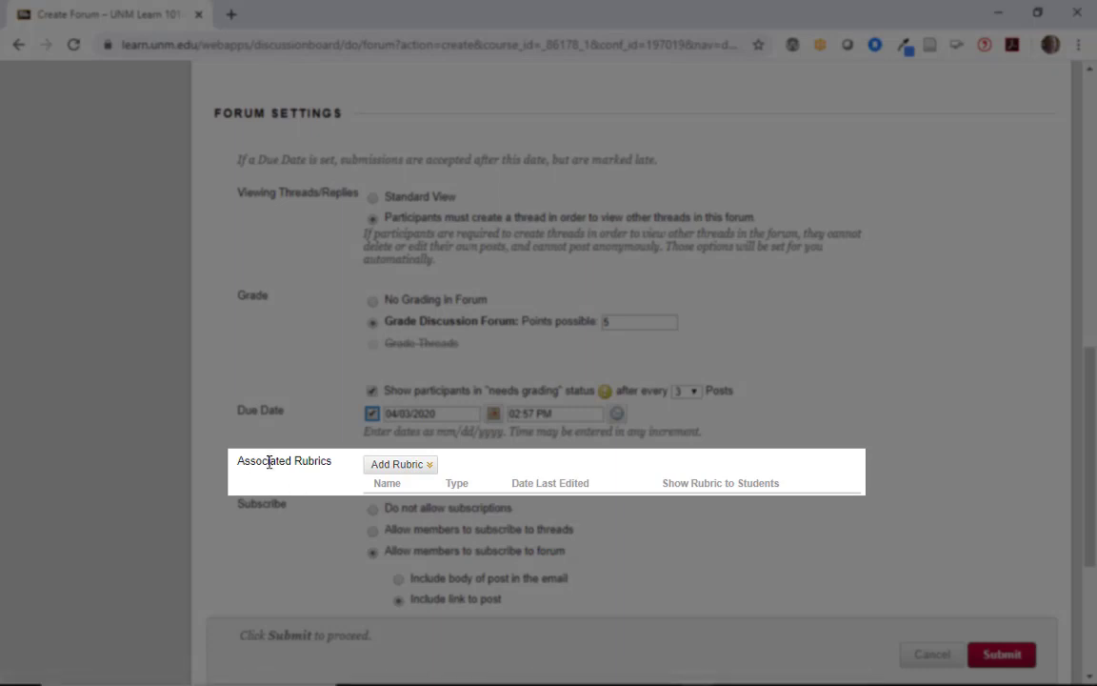
Step: Submit the new forum and continue with Module 1 Discussion as the forum to link
scroll(909, 386, "up", 1)
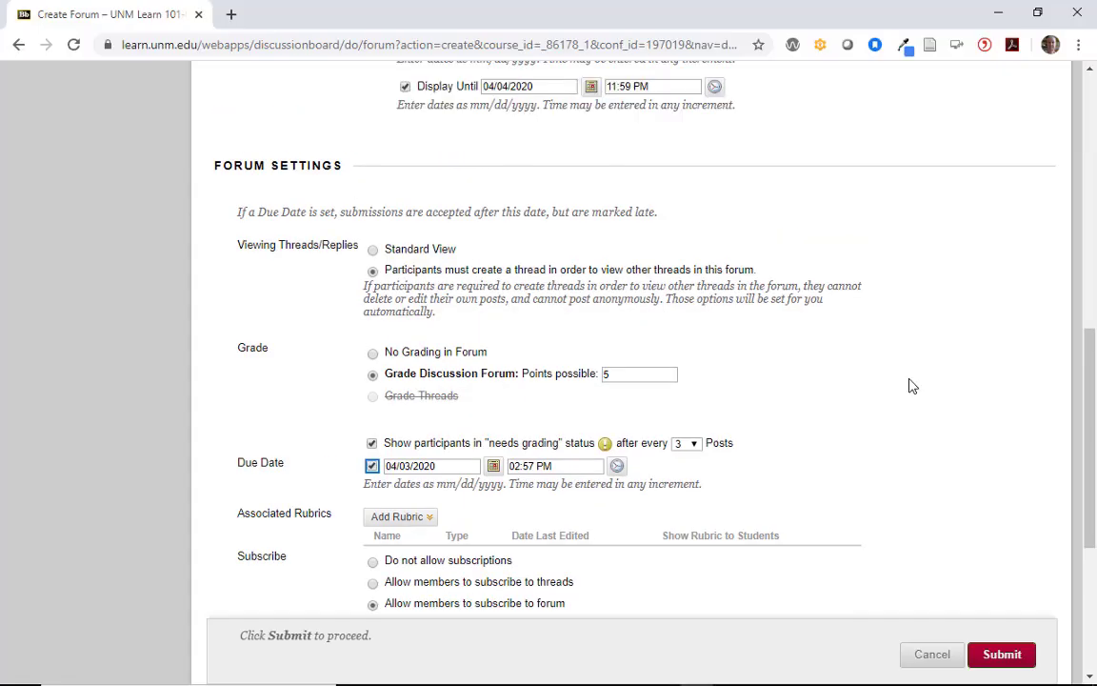
scroll(910, 386, "down", 4)
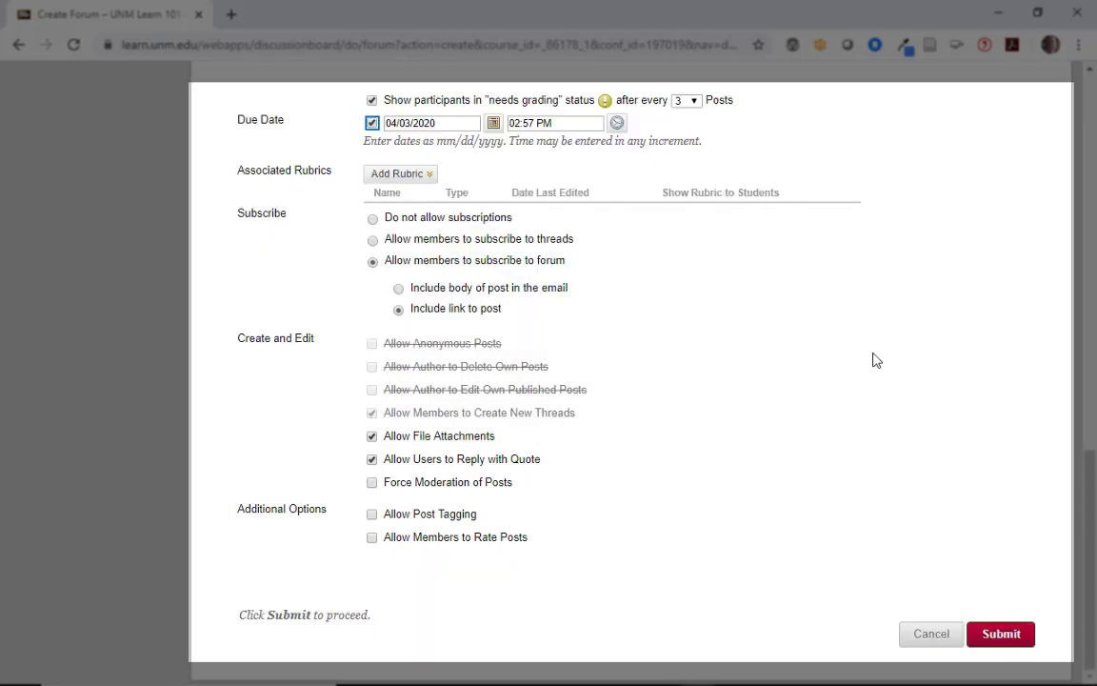
left_click(1002, 640)
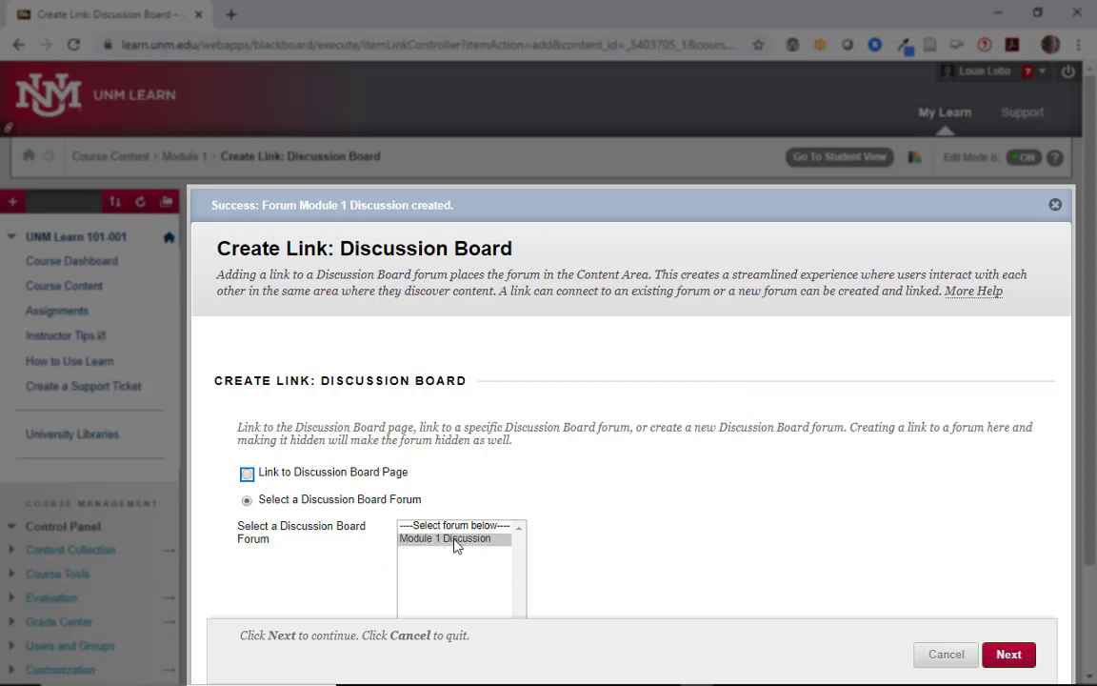
left_click(1015, 656)
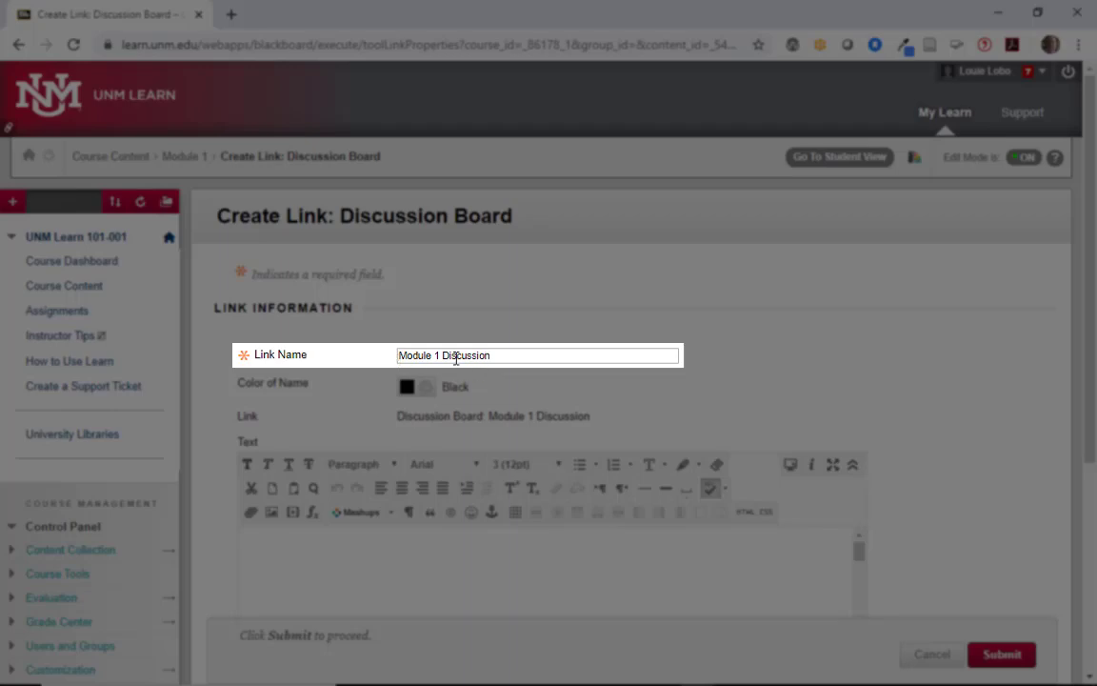
Step: Enter "Instructions go here." as the text of the Module 1 Discussion link
triple_click(466, 357)
scroll(962, 391, "down", 1)
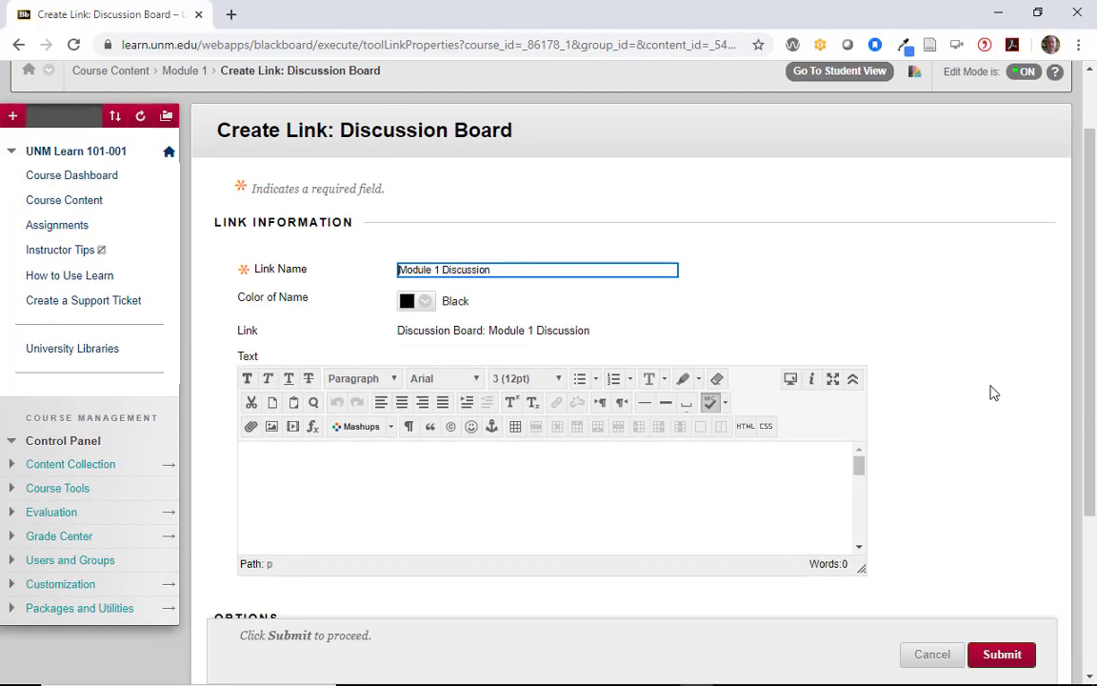
scroll(990, 393, "down", 1)
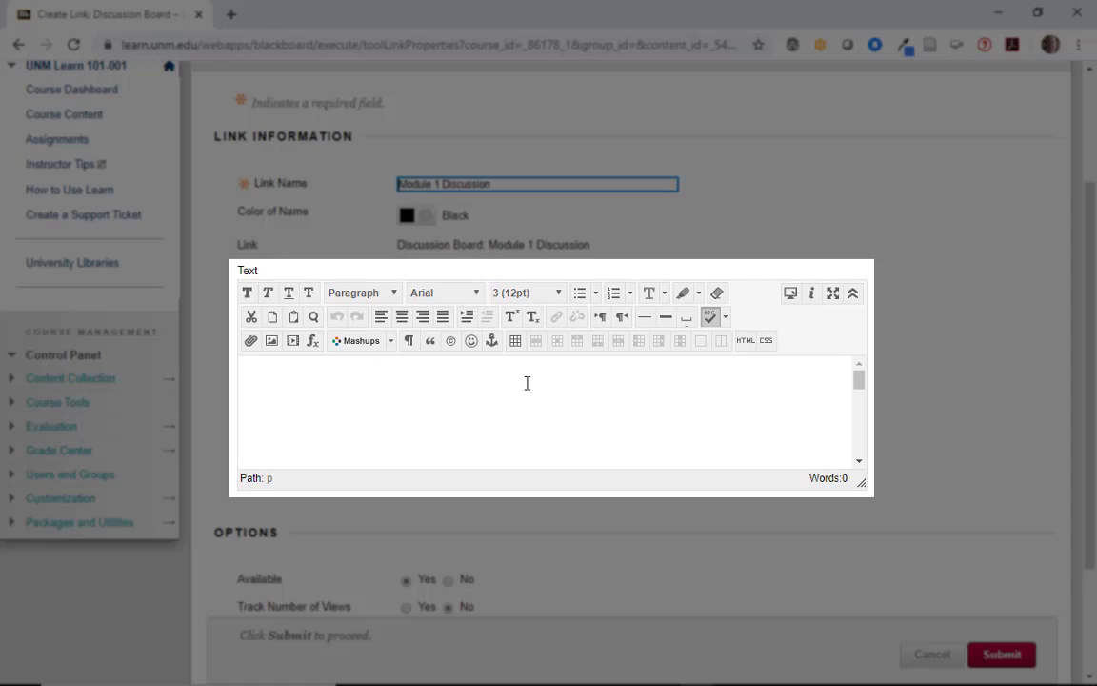
left_click(322, 381)
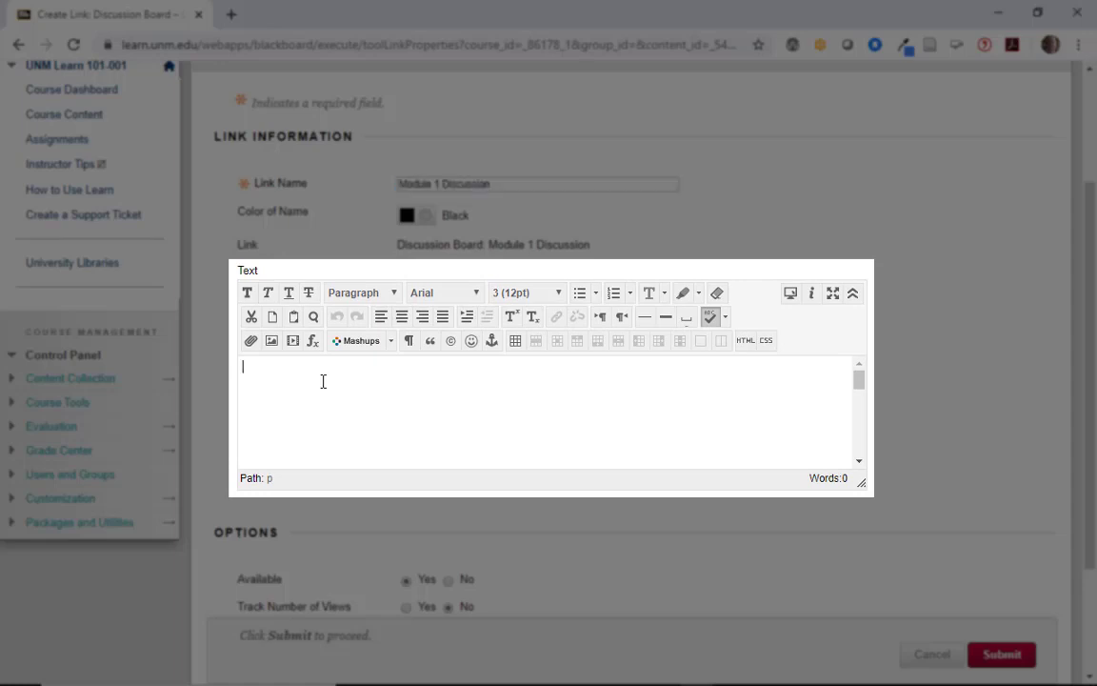
type("Instructions go here.")
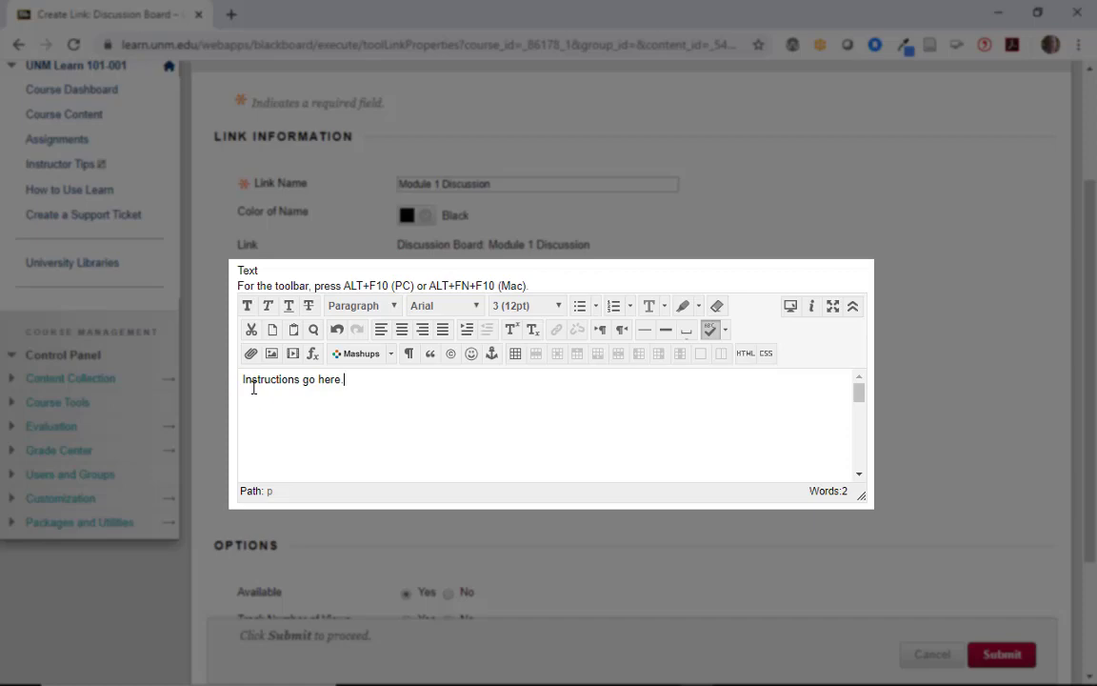
Step: Submit the discussion link with its default options and view its entry in Module 1
scroll(948, 399, "down", 2)
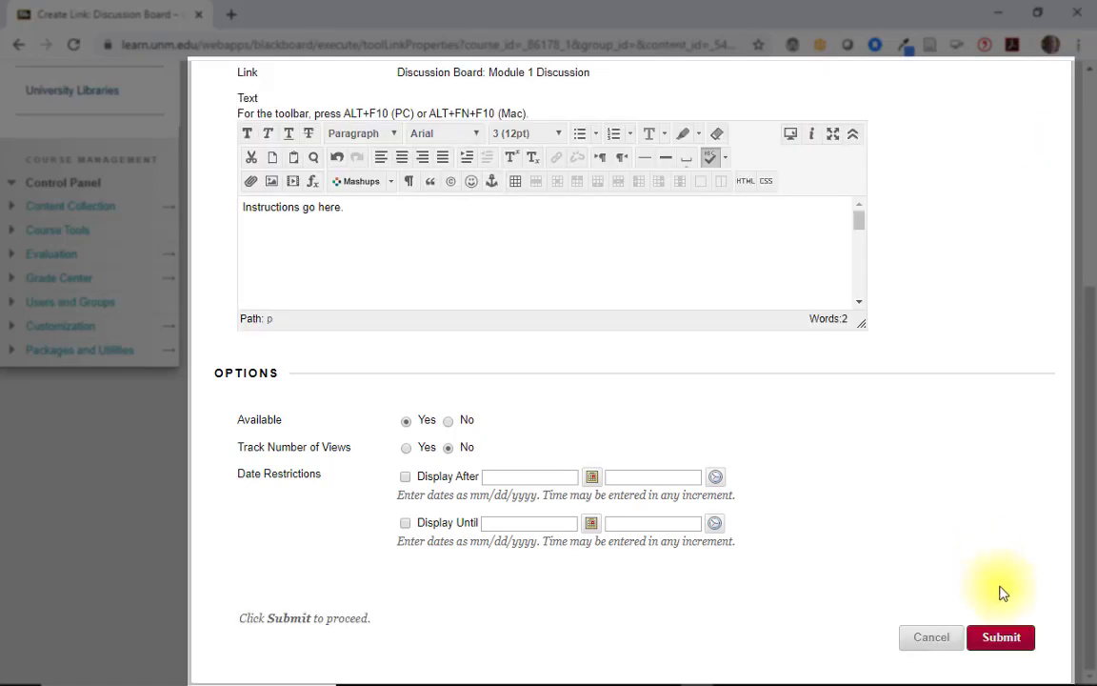
left_click(995, 636)
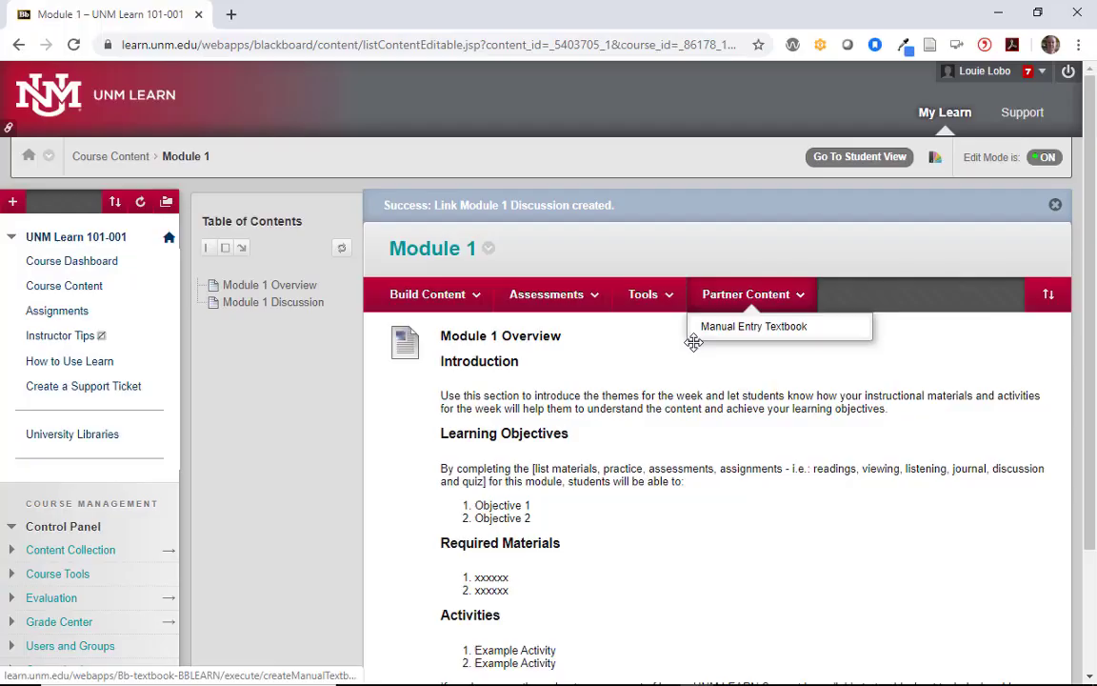
scroll(686, 358, "down", 2)
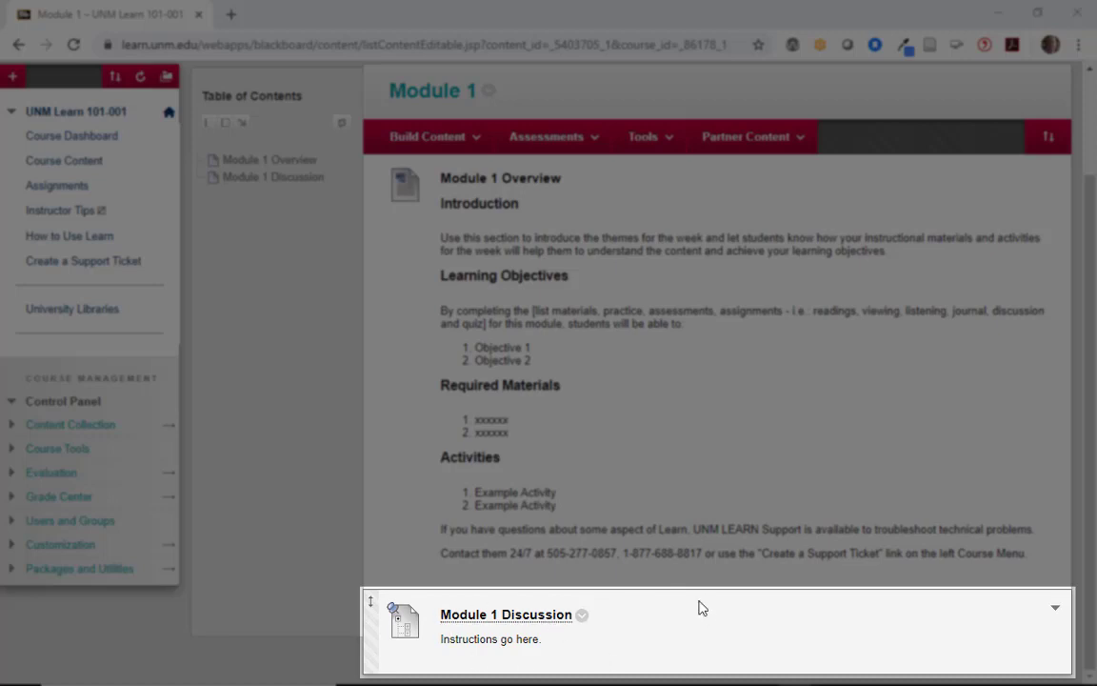
Step: Check the forum that the Module 1 Discussion link opens, and return to Module 1 to view the link's options
left_click(532, 626)
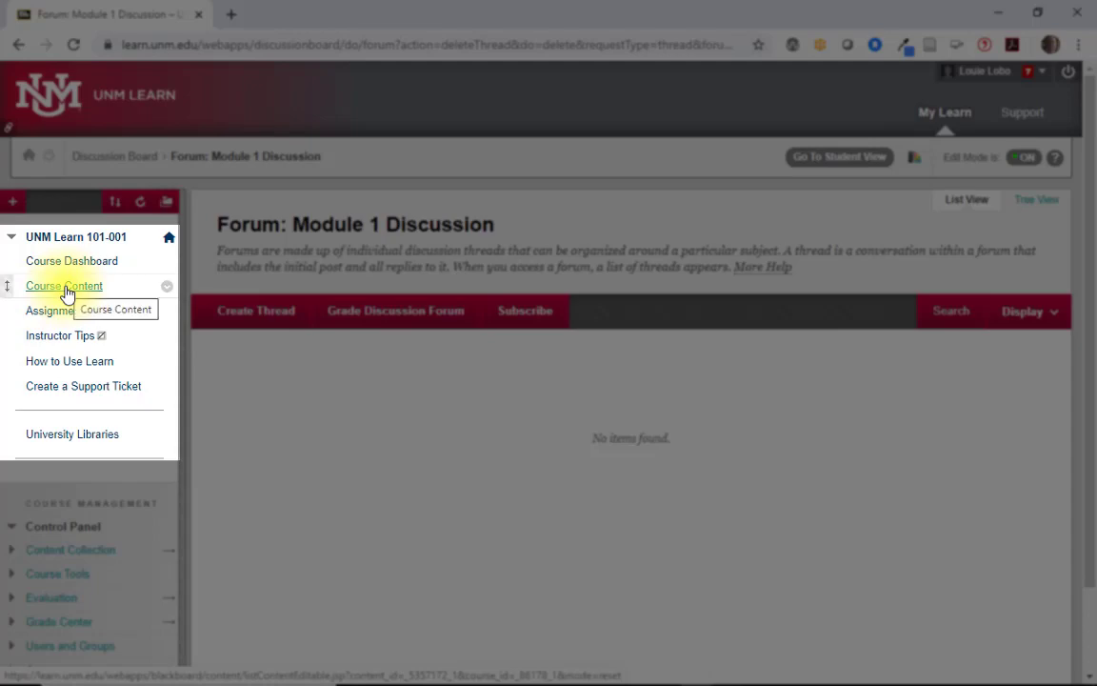
left_click(66, 288)
left_click(301, 311)
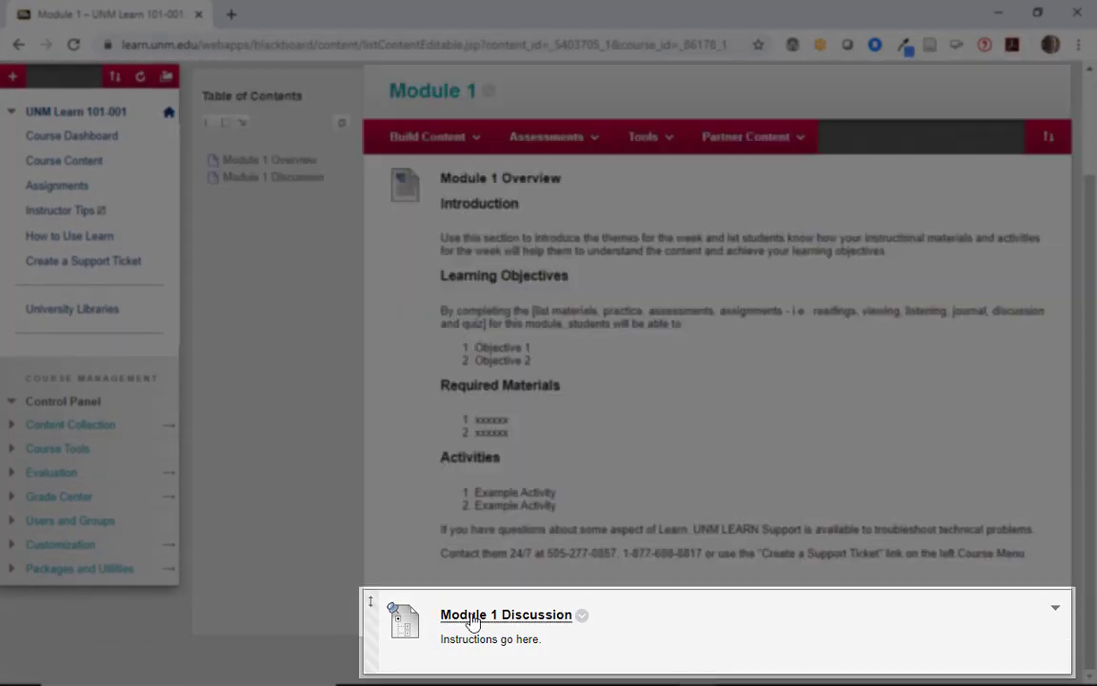
left_click(582, 615)
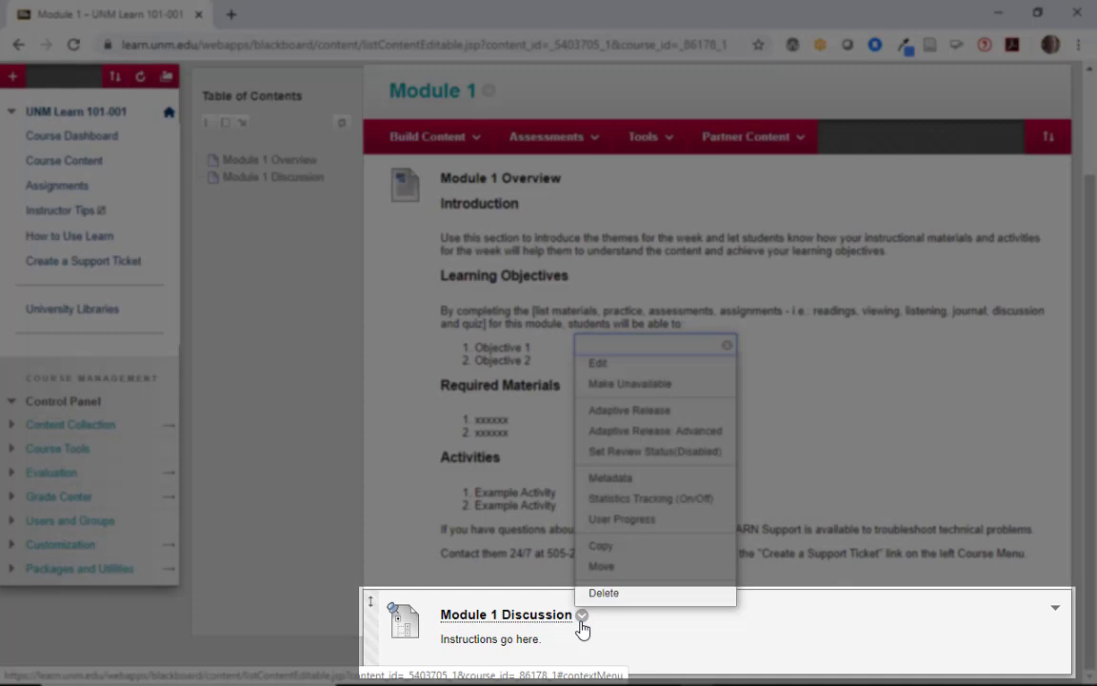
left_click(899, 485)
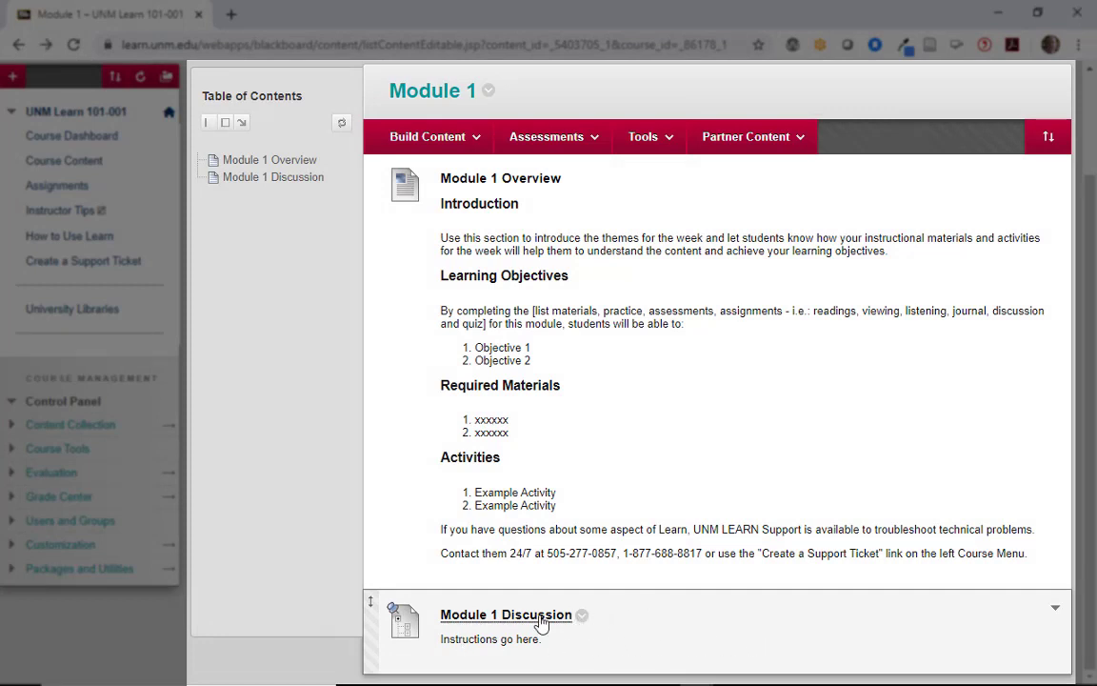
Step: Post a thread in the Module 1 Discussion forum with the subject "my answer" and the message "Here's what I think ..."
left_click(539, 619)
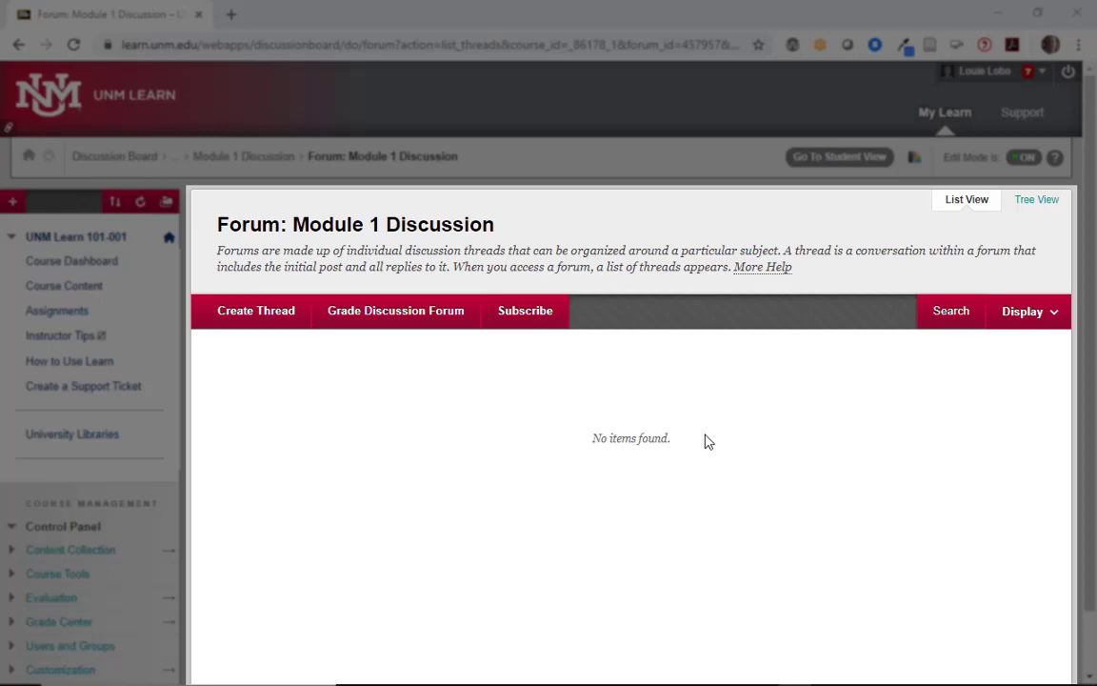
left_click(267, 325)
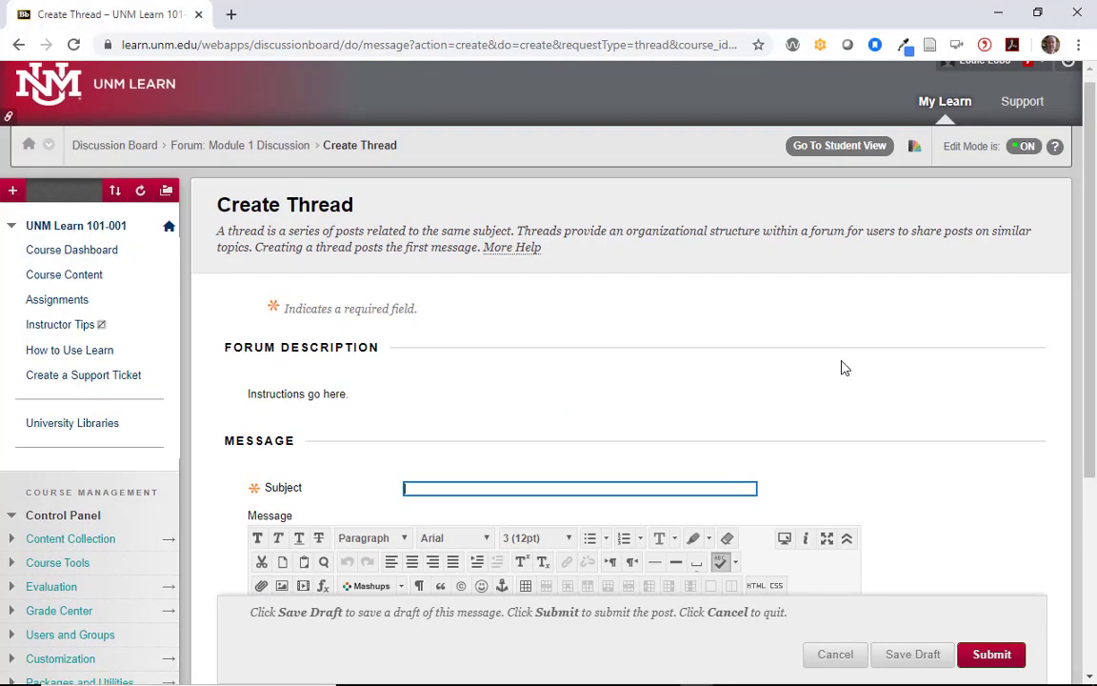
scroll(857, 371, "down", 3)
left_click(579, 188)
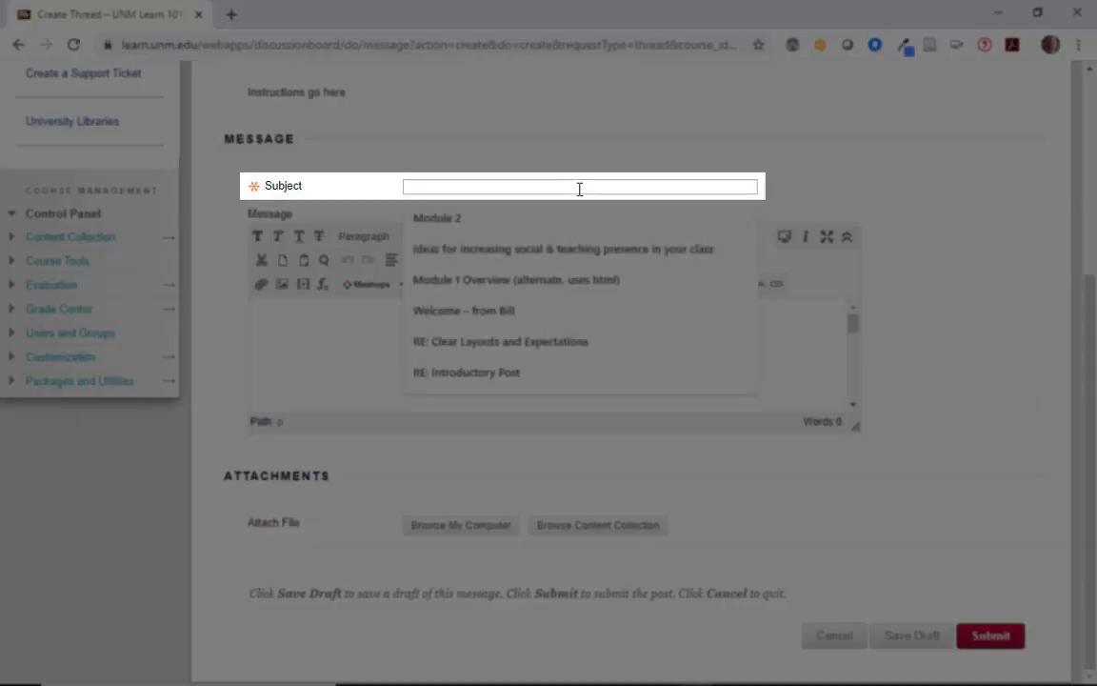
type("My answer")
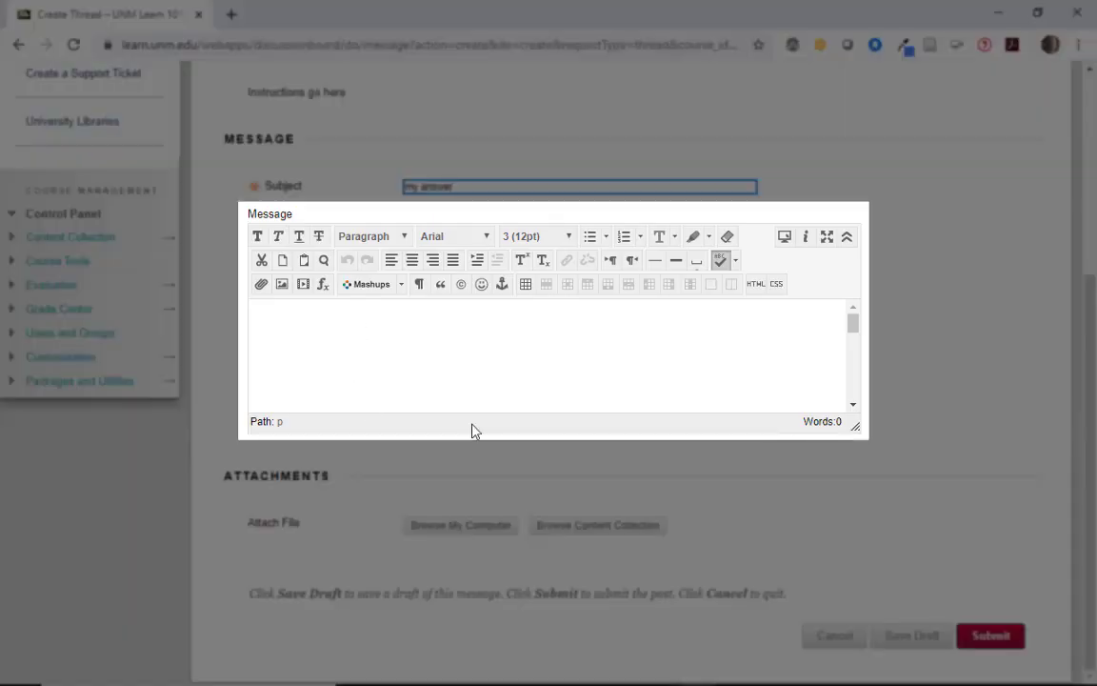
left_click(392, 326)
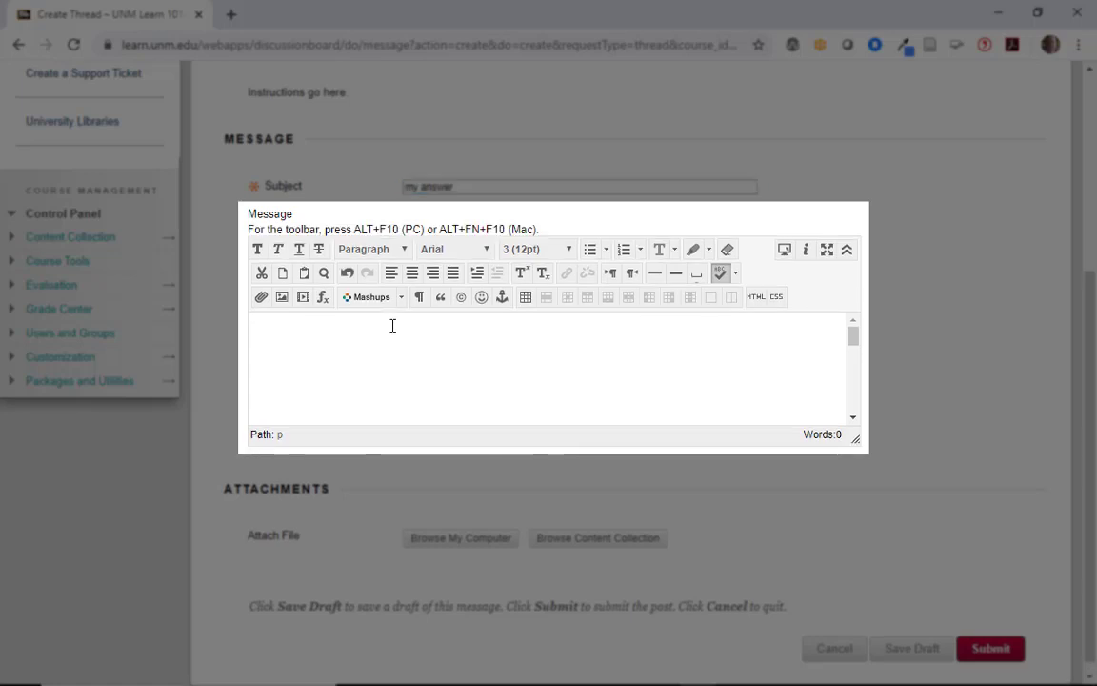
type("Here's what I think ...")
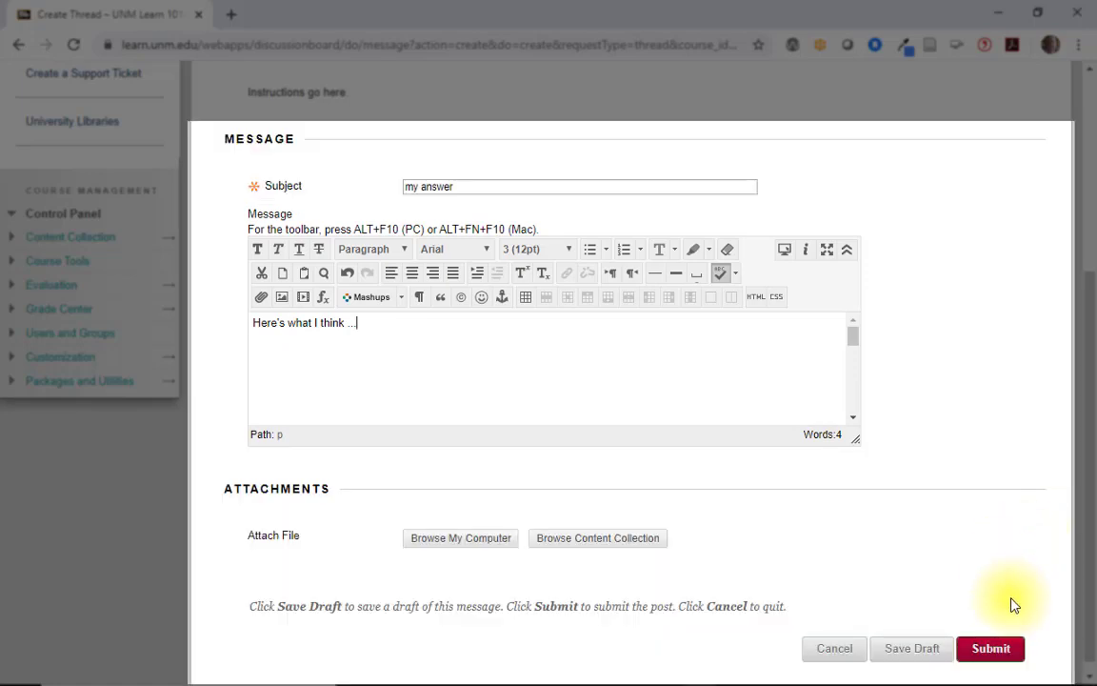
left_click(990, 648)
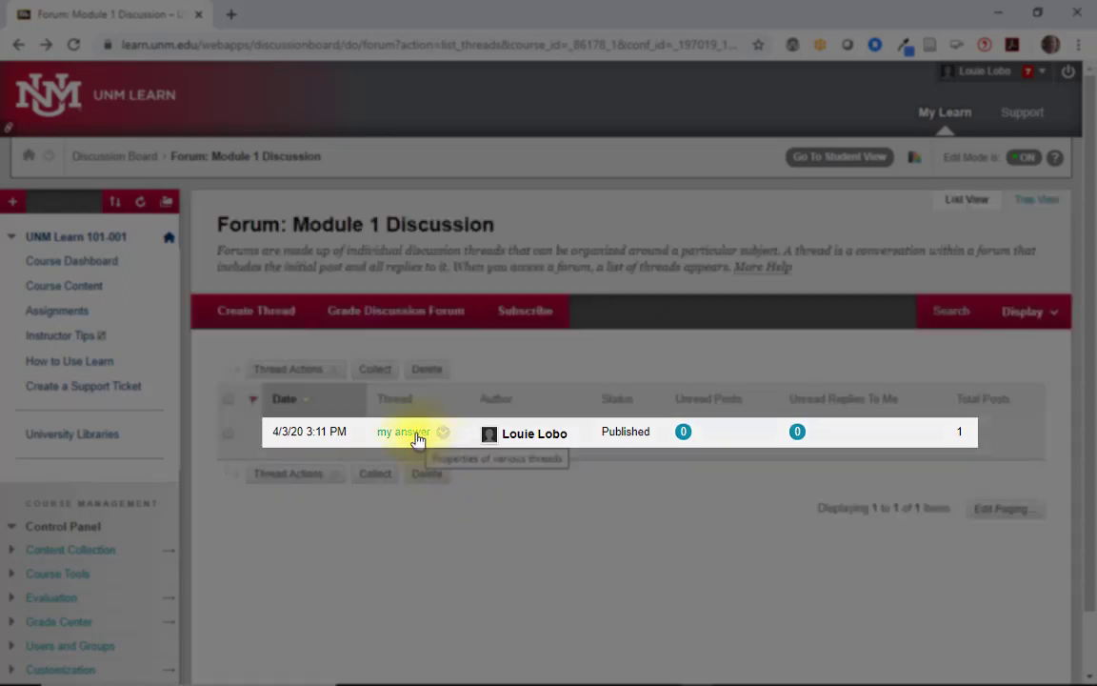
Step: Post the reply "My reply." to the "my answer" thread, keeping its default subject
left_click(416, 436)
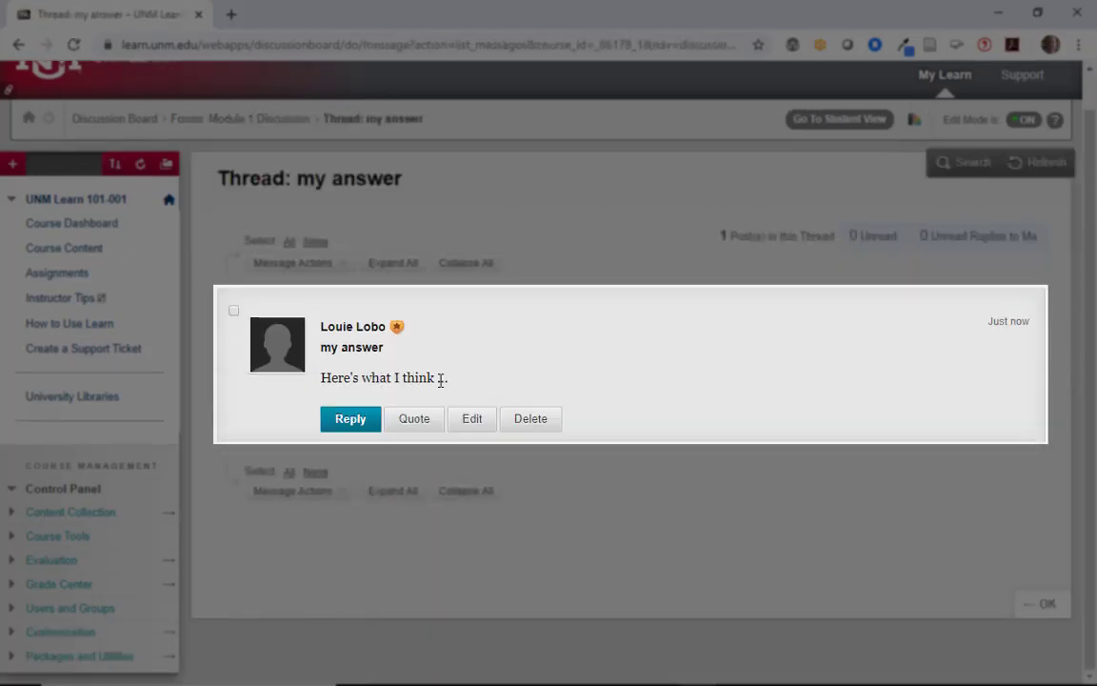
left_click(350, 423)
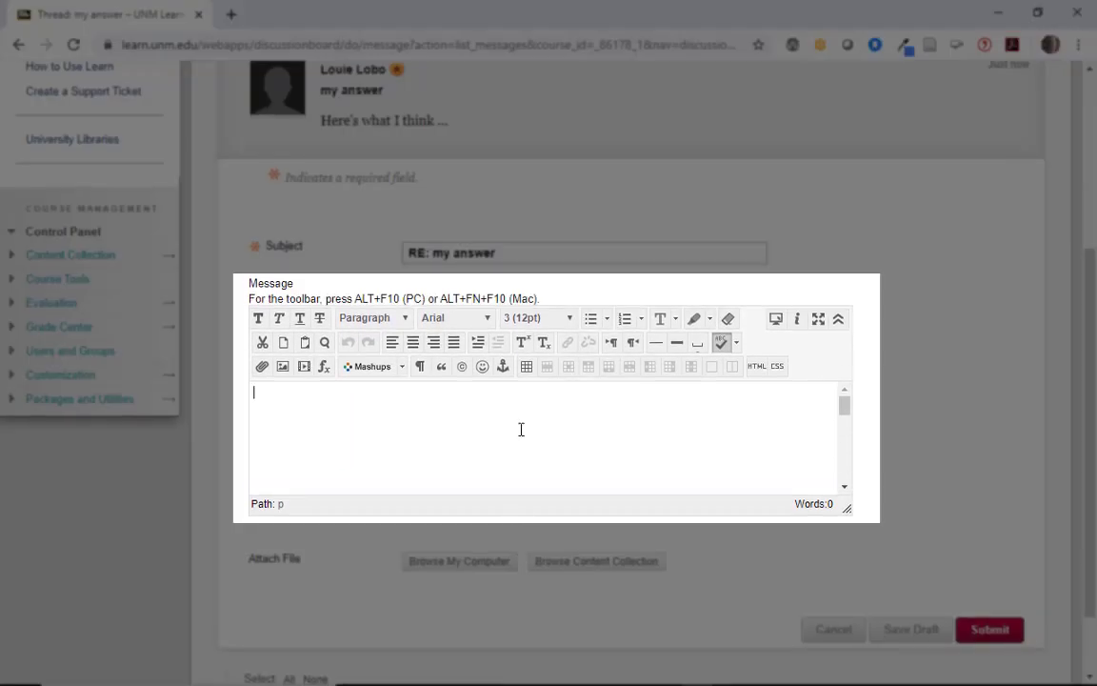
type("My reply.")
left_click(975, 630)
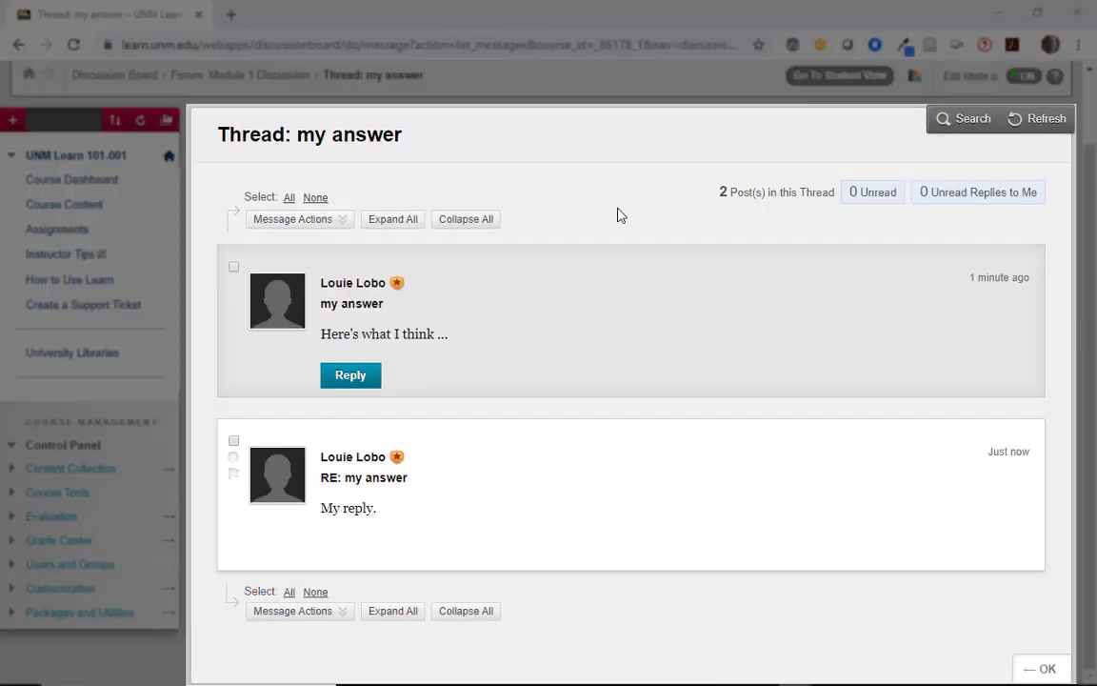
mouse_move(725, 360)
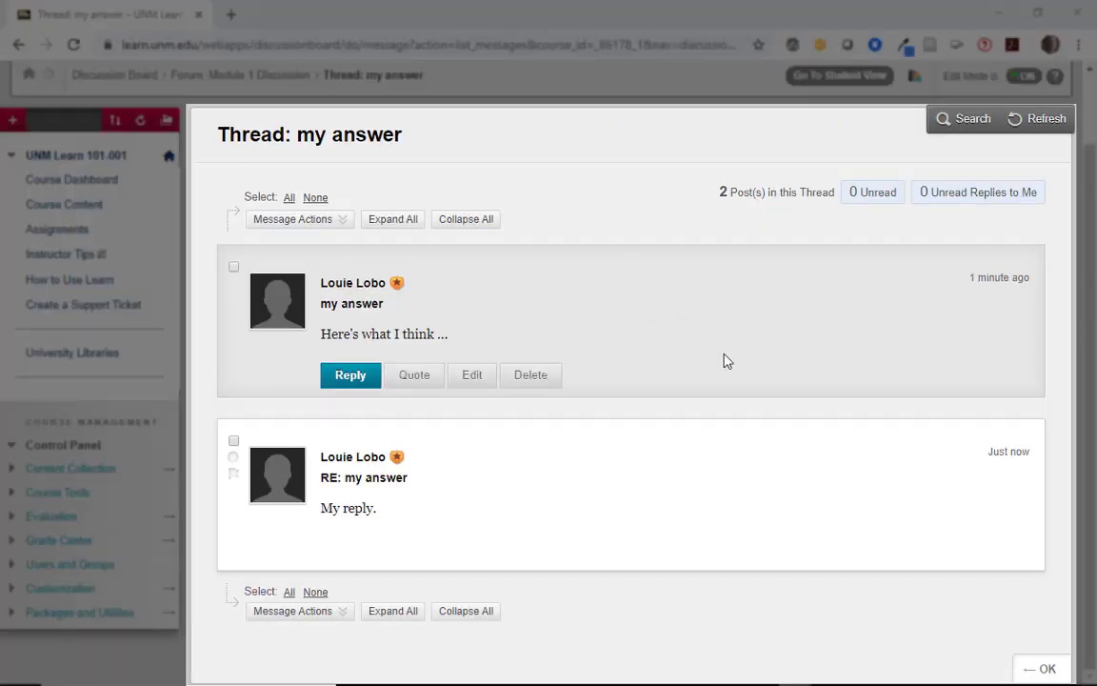